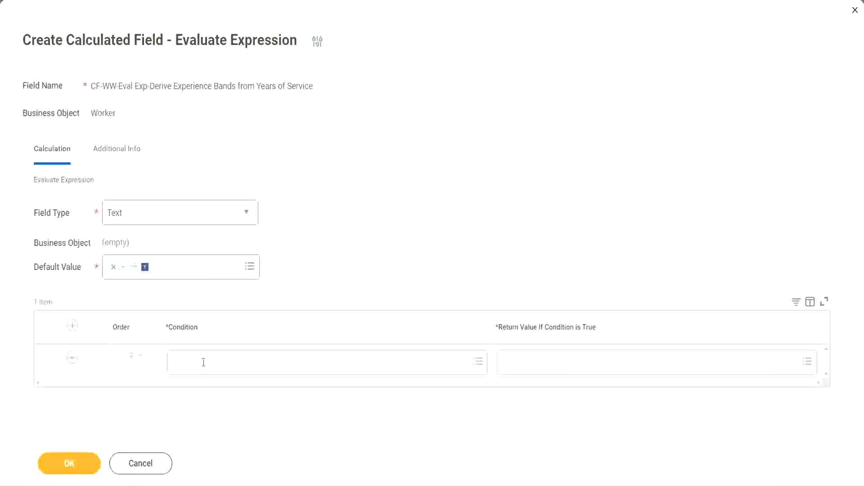
# Switch to the Notepad++ notes and copy the Field 1 name, "CF-WW-TF-Length of Service between 0 and 7 years".
pyautogui.click(203, 364)
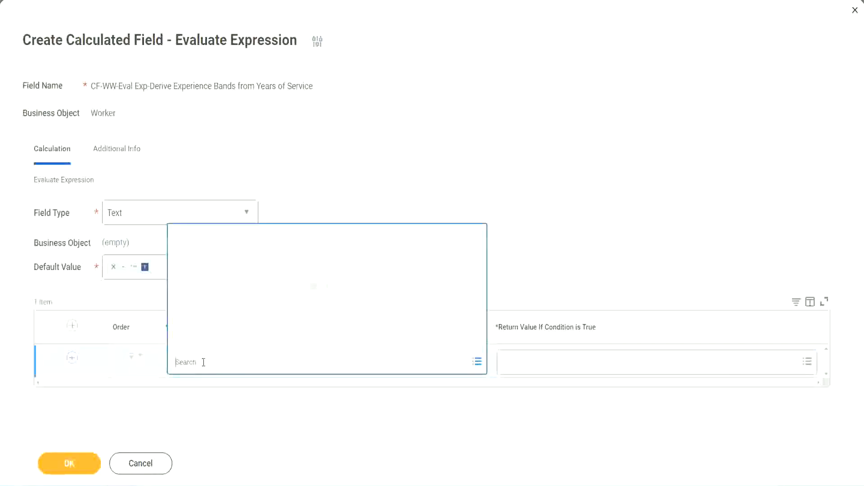
pyautogui.click(331, 200)
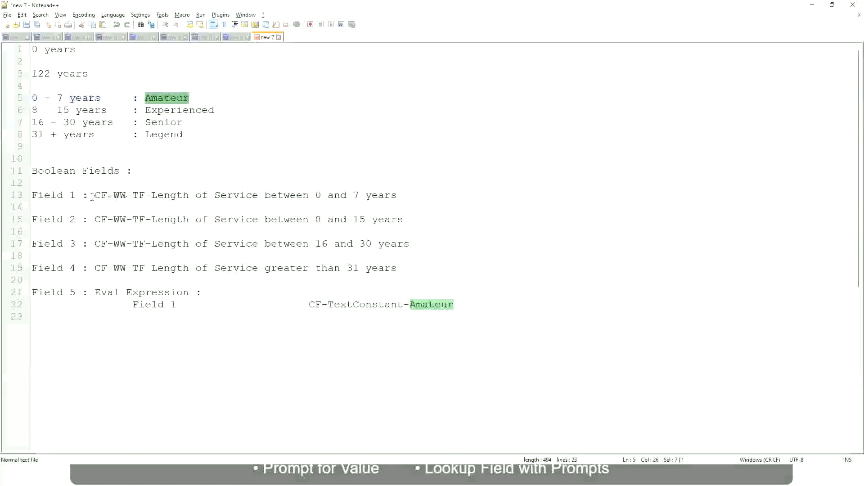
pyautogui.moveTo(96, 195); pyautogui.dragTo(398, 198)
pyautogui.hotkey('ctrl', 'c')
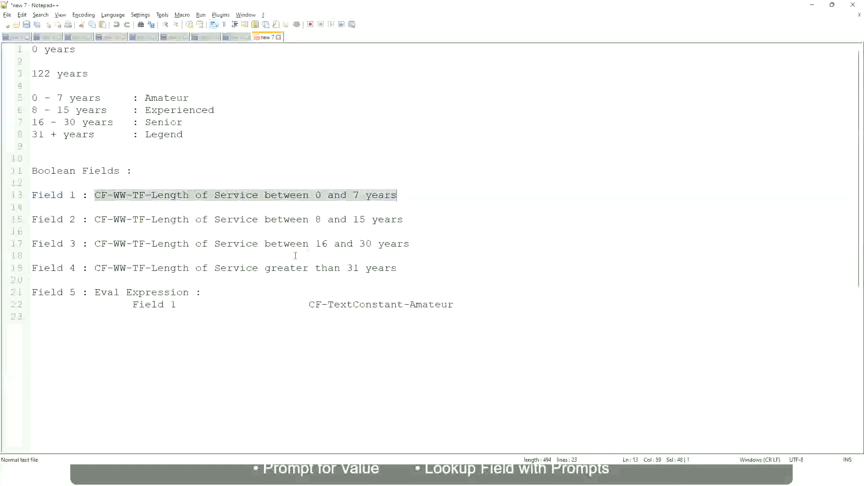
# Back in Workday, set the first row's condition to the copied CF-WW-TF-Length of Service between 0 and 7 years field.
pyautogui.hotkey('alt', 'Tab')
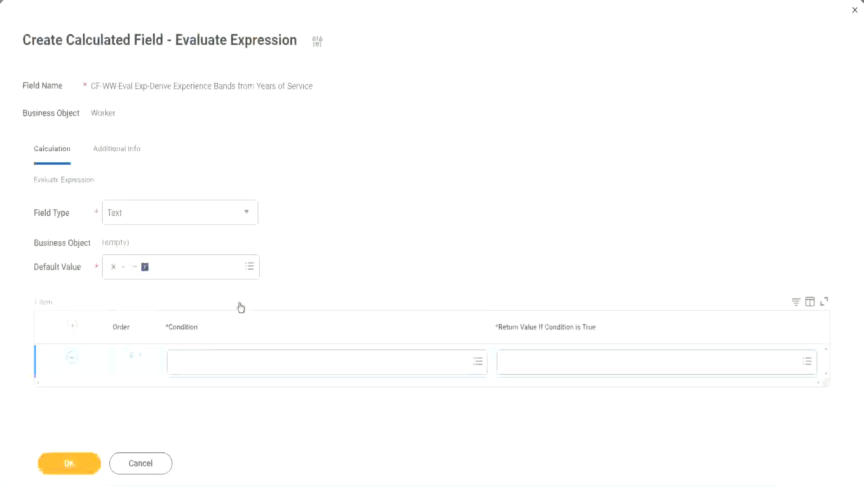
pyautogui.click(220, 366)
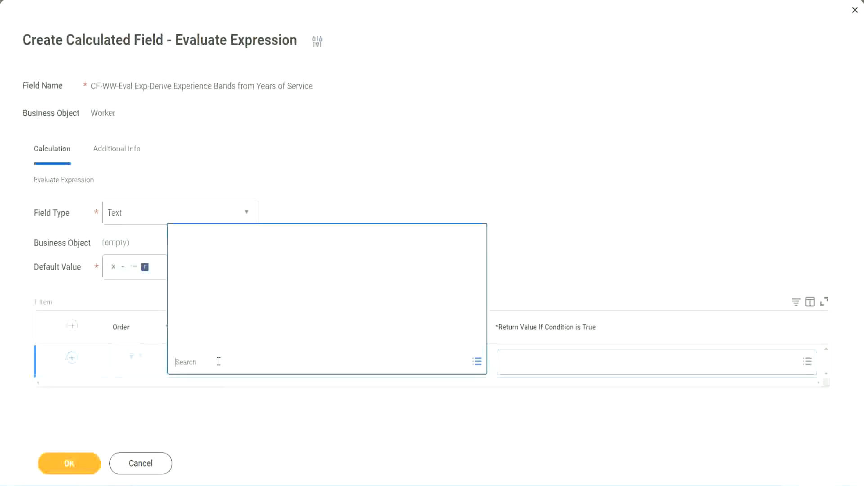
pyautogui.hotkey('ctrl', 'v')
pyautogui.press('Return')
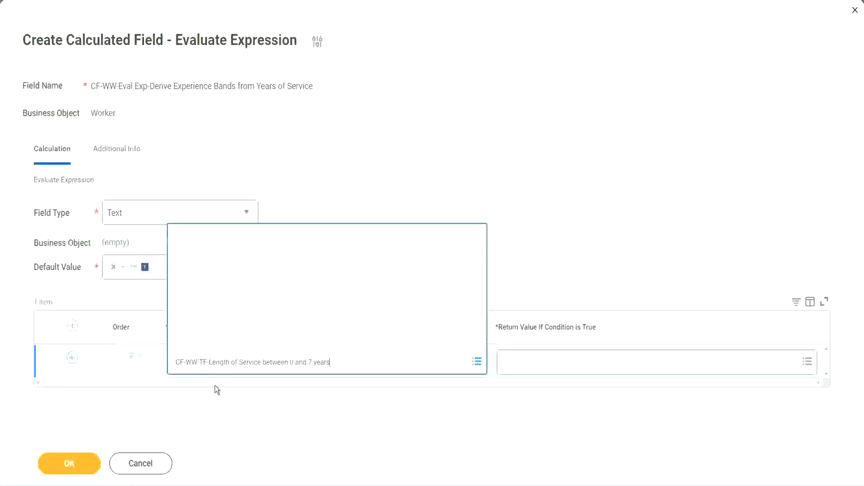
pyautogui.click(191, 367)
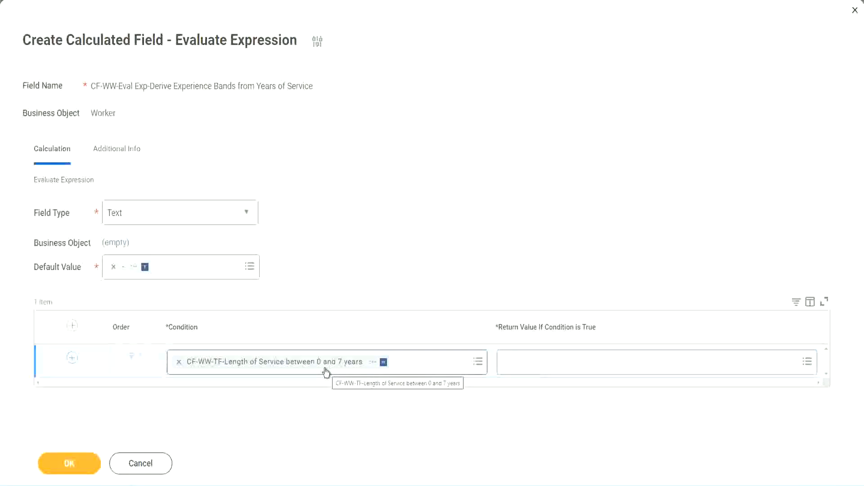
pyautogui.click(561, 365)
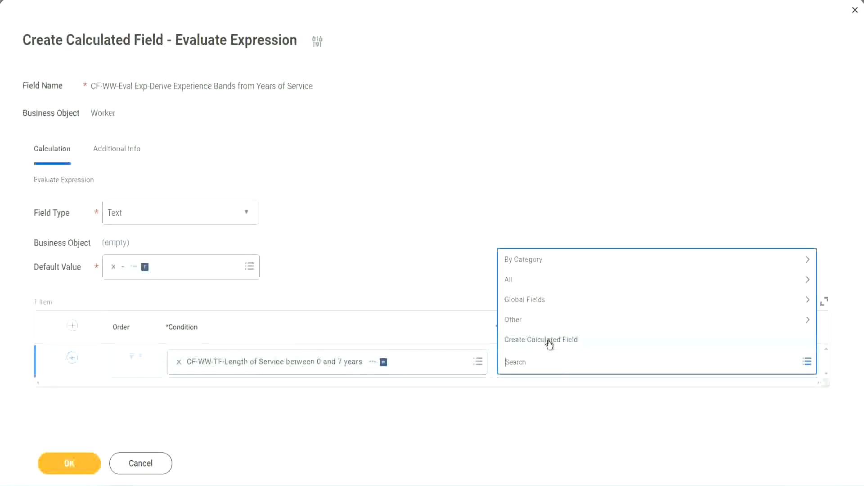
pyautogui.click(501, 224)
pyautogui.click(520, 368)
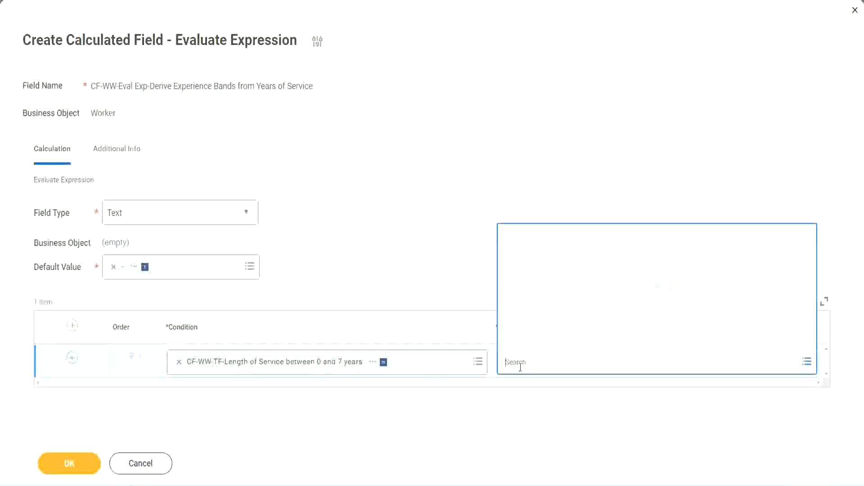
pyautogui.write('Amaterue')
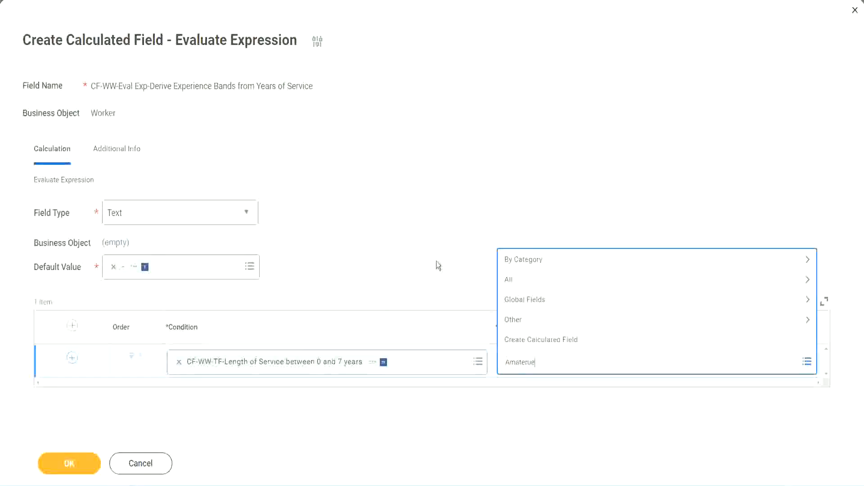
pyautogui.click(436, 261)
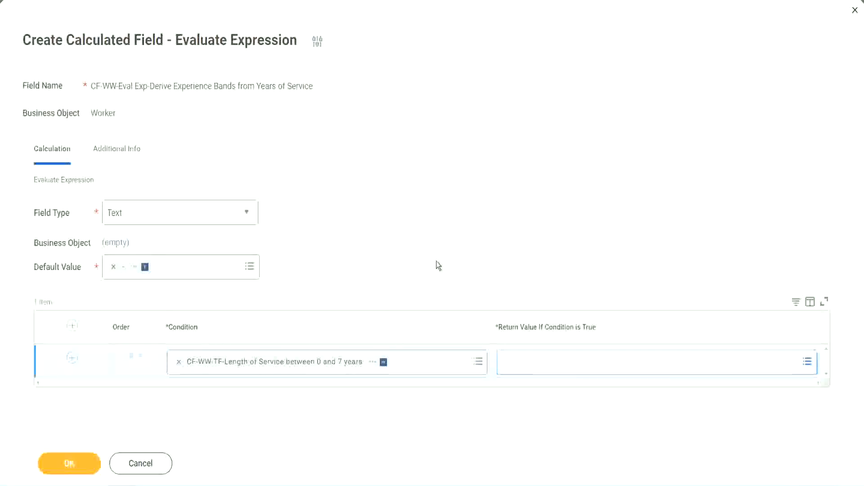
pyautogui.click(545, 370)
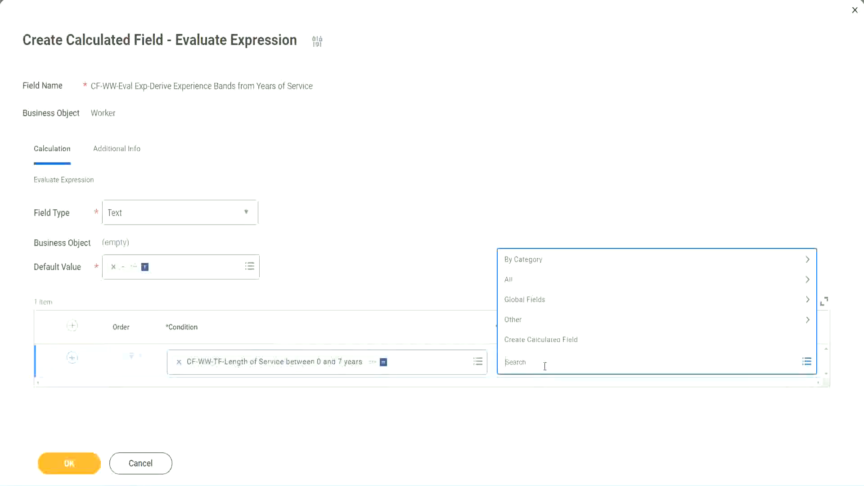
pyautogui.click(437, 266)
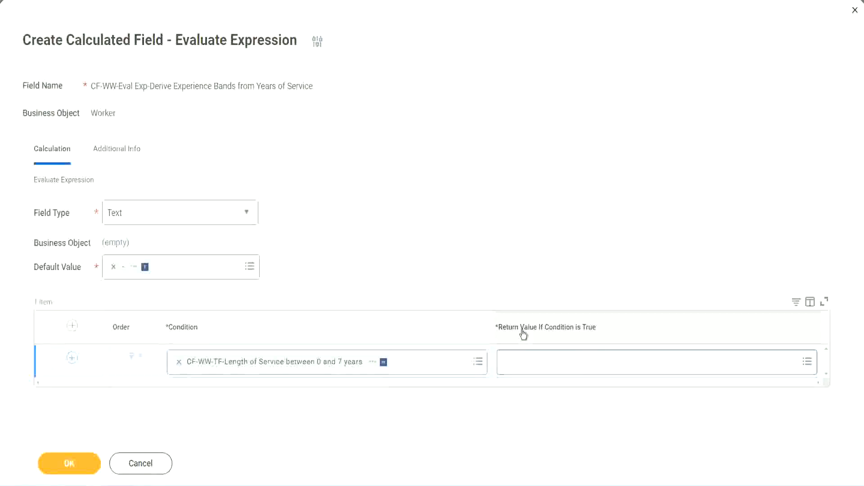
# Start a new calculated field for the first row's return value and name it CF-WW-TC-Amateur.
pyautogui.click(561, 364)
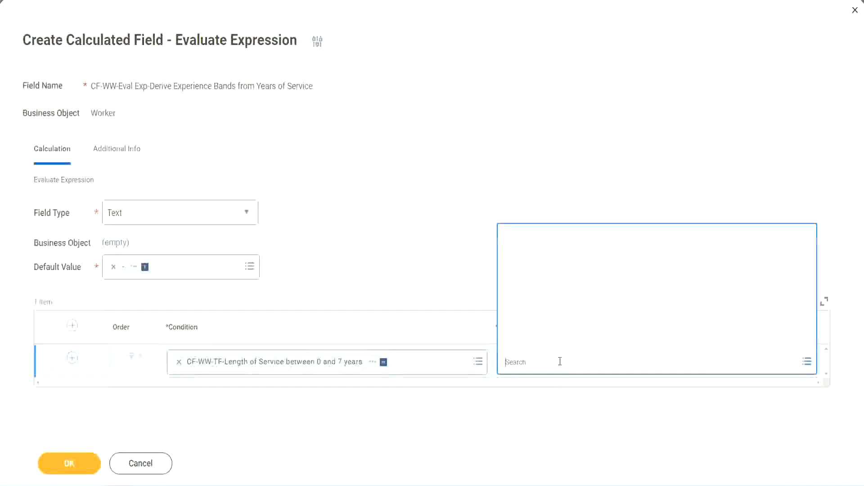
pyautogui.click(554, 341)
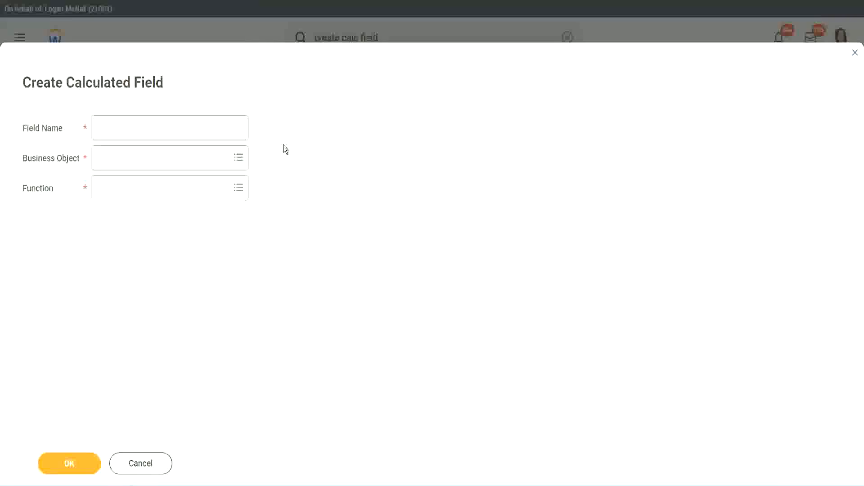
pyautogui.click(107, 129)
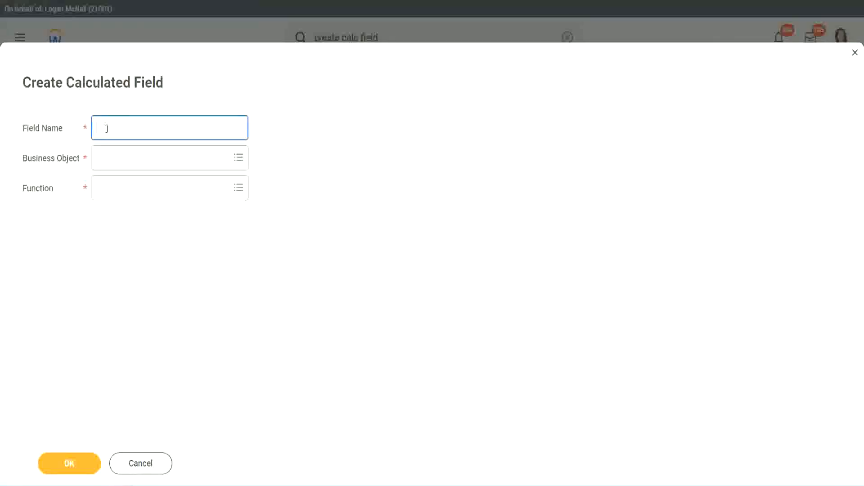
pyautogui.write('CFTC Amateur')
pyautogui.click(107, 127)
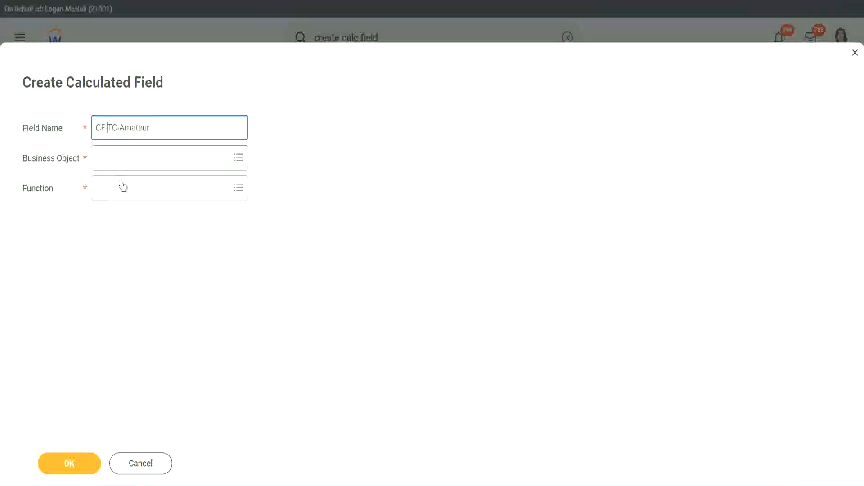
pyautogui.write('WW-')
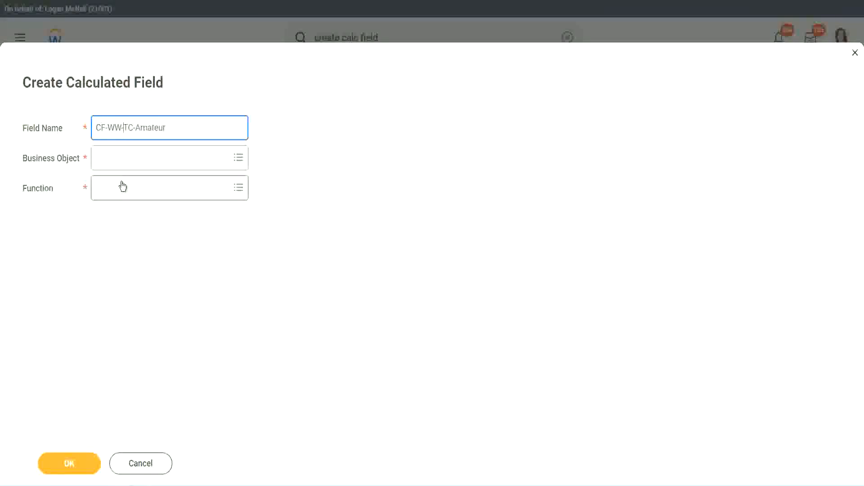
# Set the new calculated field's business object to Global.
pyautogui.click(123, 158)
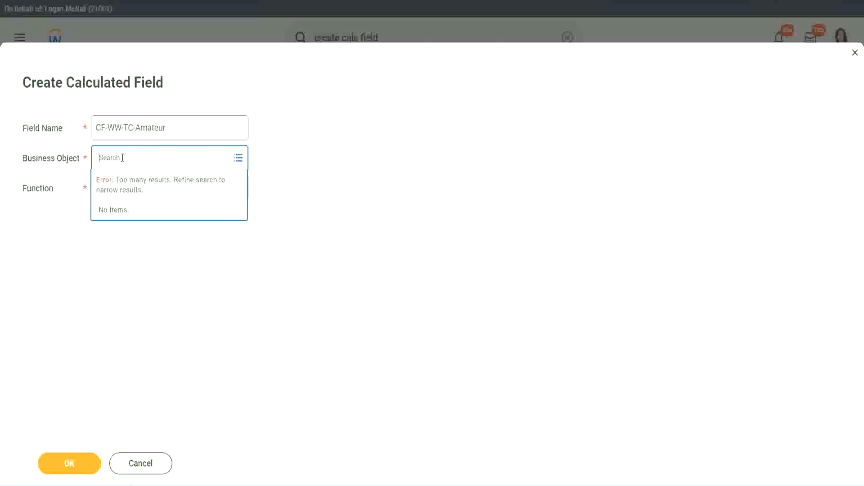
pyautogui.write('worker')
pyautogui.press('BackSpace')
pyautogui.press('BackSpace')
pyautogui.press('BackSpace')
pyautogui.press('BackSpace')
pyautogui.press('BackSpace')
pyautogui.press('BackSpace')
pyautogui.write('global')
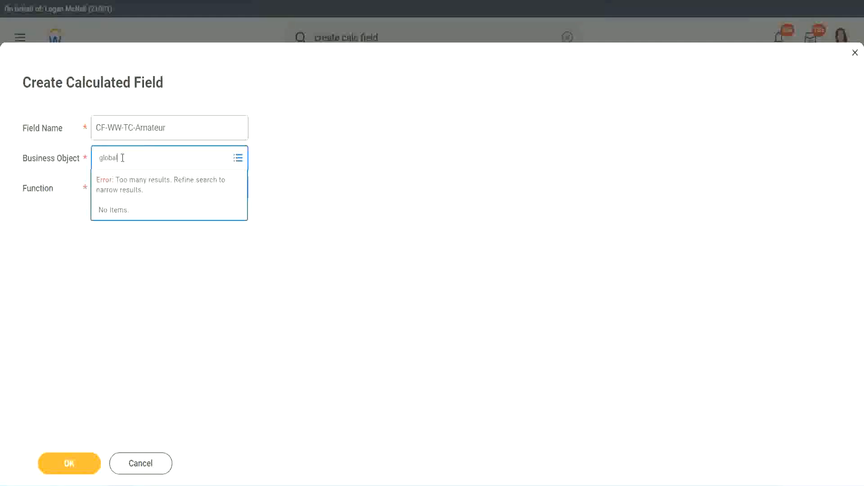
pyautogui.press('Return')
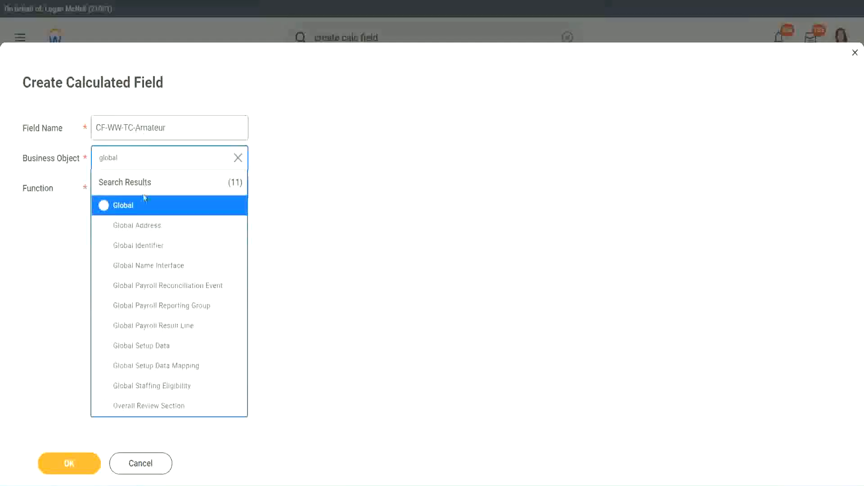
pyautogui.click(139, 201)
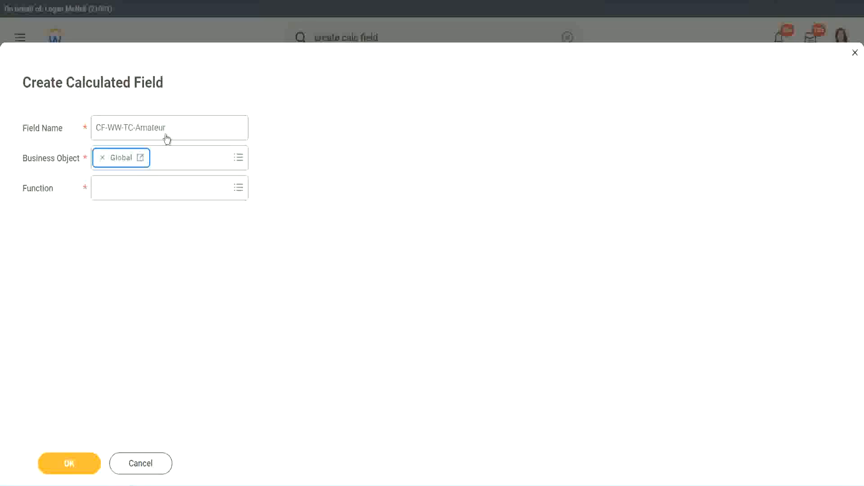
# Copy the word "Amateur" from the end of the field name.
pyautogui.tripleClick(224, 122)
pyautogui.click(171, 127)
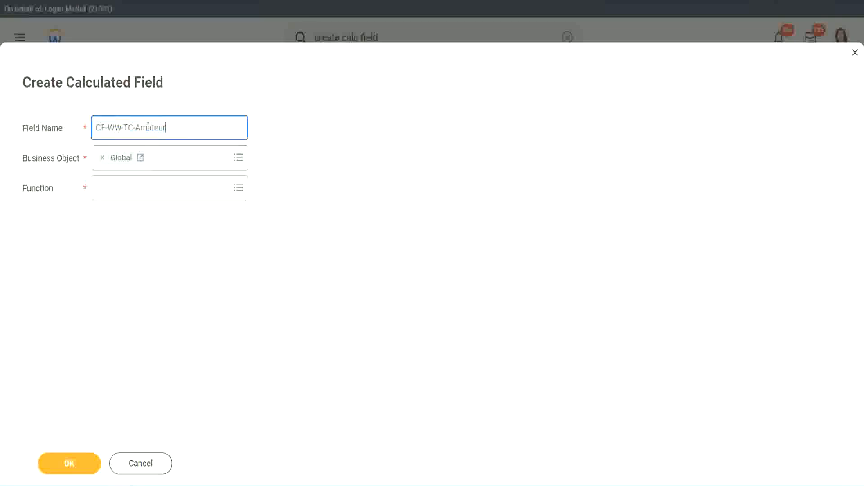
pyautogui.doubleClick(171, 126)
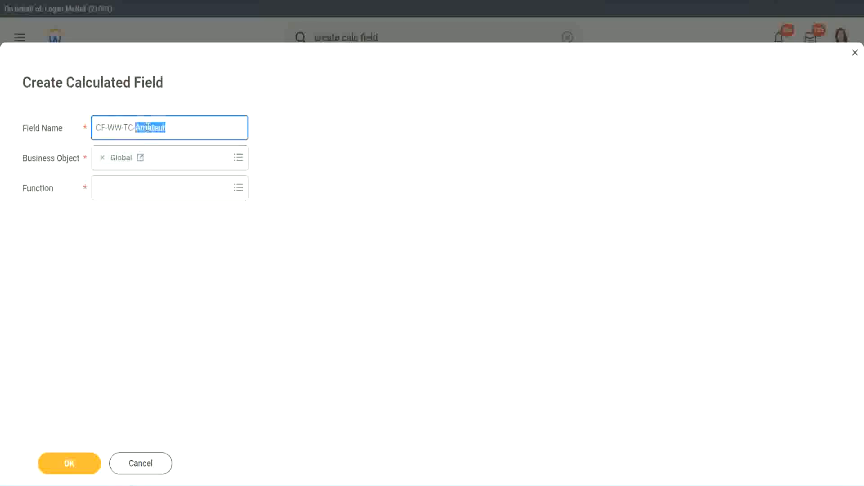
pyautogui.click(179, 126)
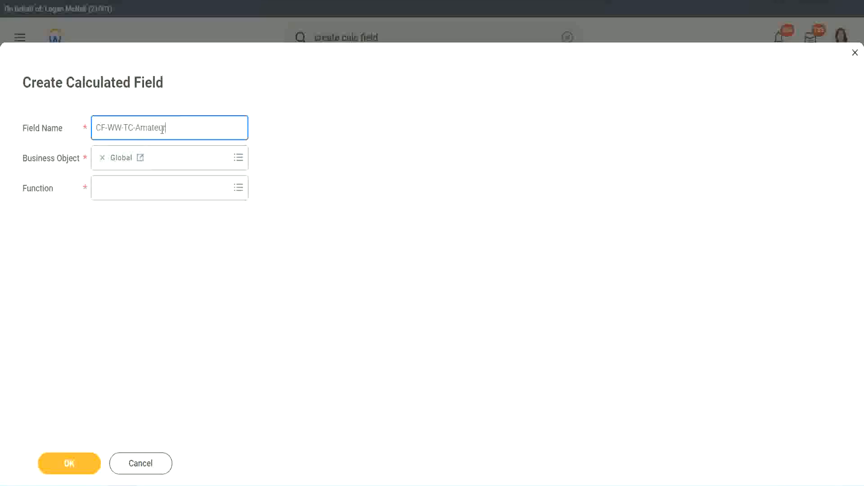
pyautogui.doubleClick(162, 130)
pyautogui.hotkey('ctrl', 'c')
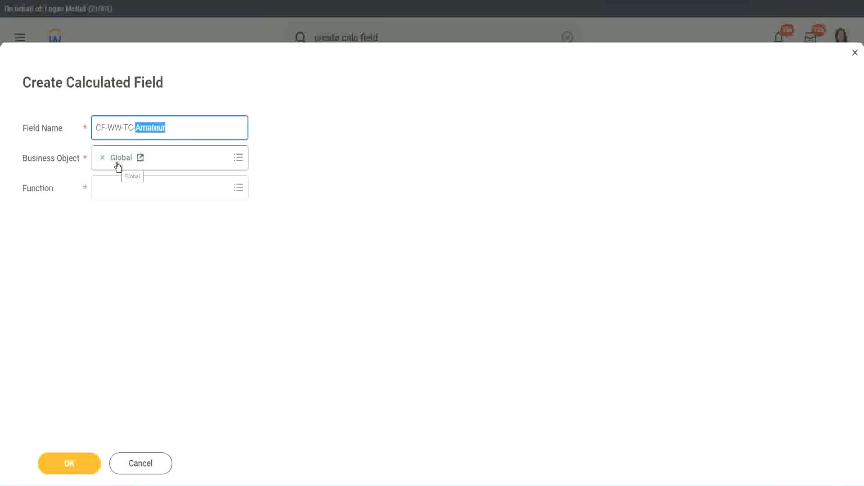
# Choose Text Constant as the function of the new calculated field and continue to its definition.
pyautogui.click(119, 188)
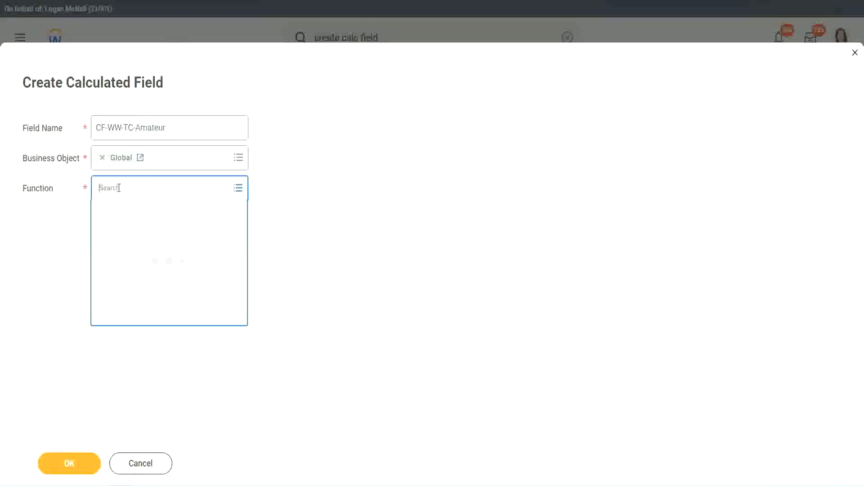
pyautogui.write('text const')
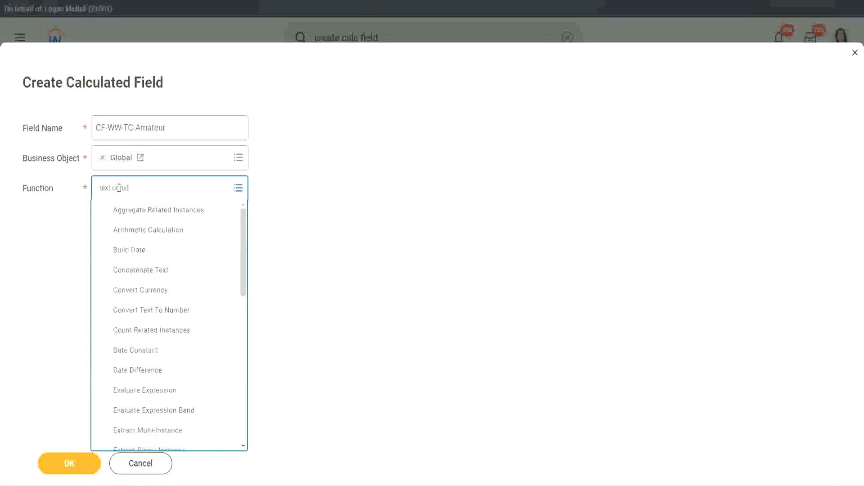
pyautogui.press('Return')
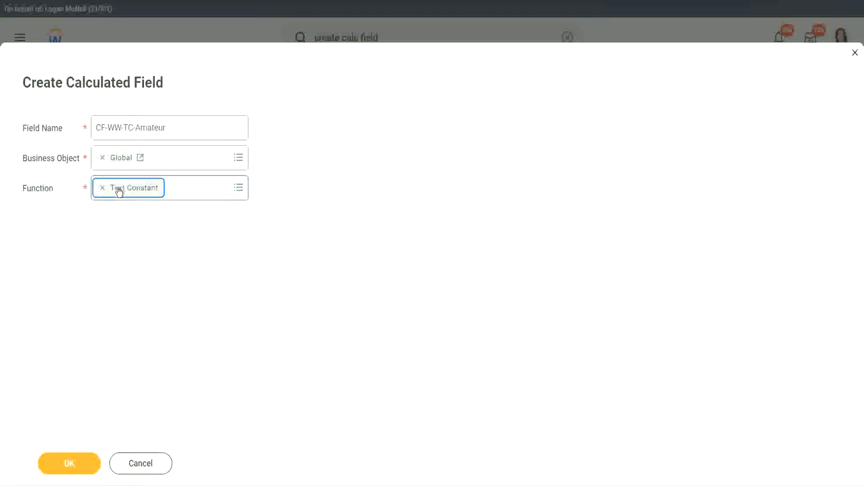
pyautogui.click(72, 468)
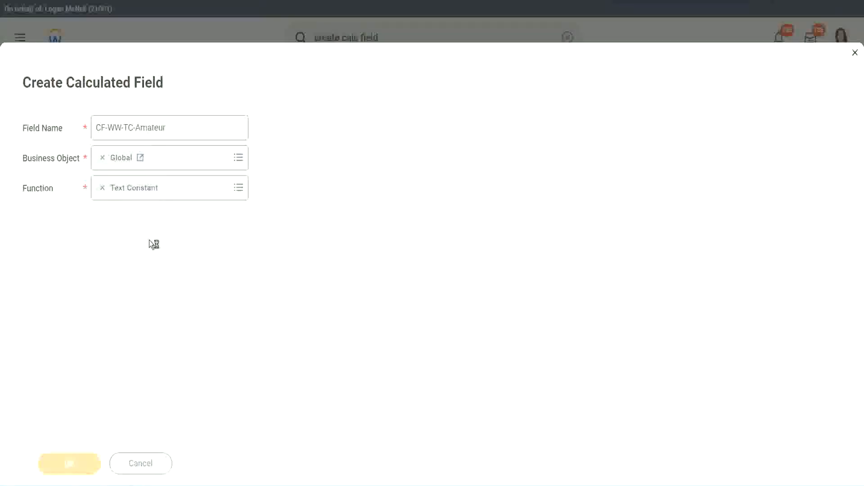
# Enter "Amateur" as the text constant and save the field as the row's return value.
pyautogui.click(144, 256)
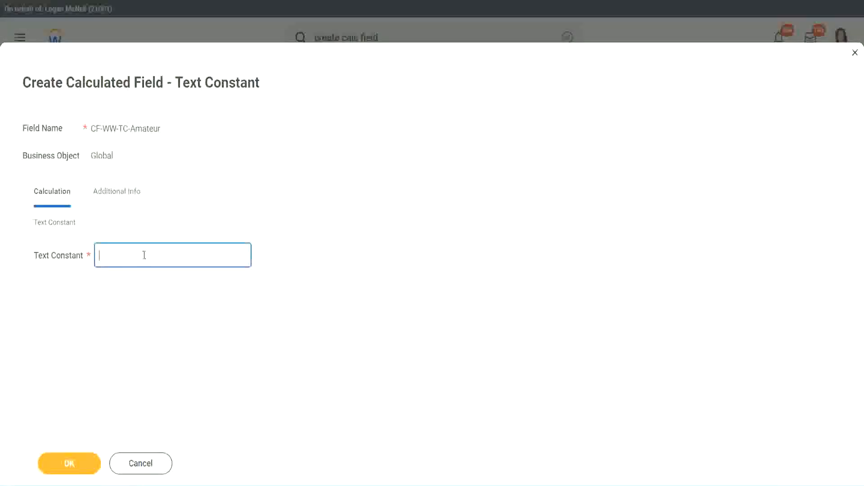
pyautogui.hotkey('ctrl', 'v')
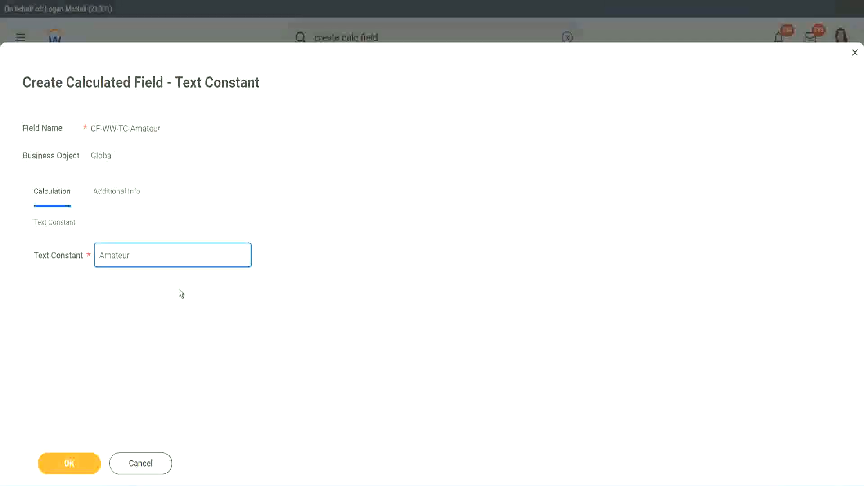
pyautogui.click(72, 465)
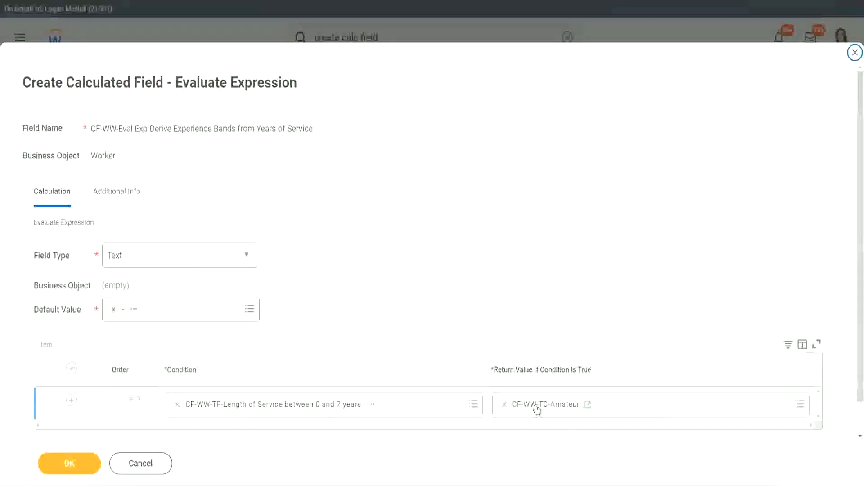
# Copy the text of the CF-WW-TC-Amateur return value in the first condition row.
pyautogui.rightClick(537, 409)
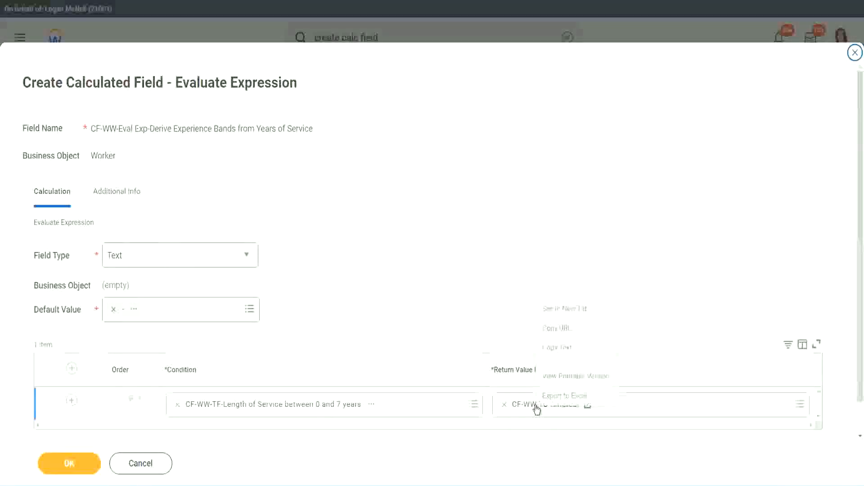
pyautogui.click(565, 348)
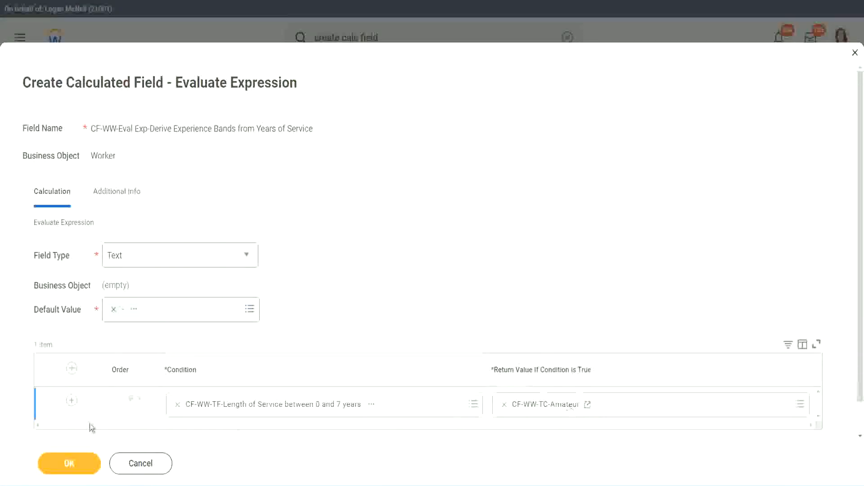
# Add three condition rows and set the second row's condition to CF-WW-TF-Length of Service between 8 and 15 years.
pyautogui.click(59, 415)
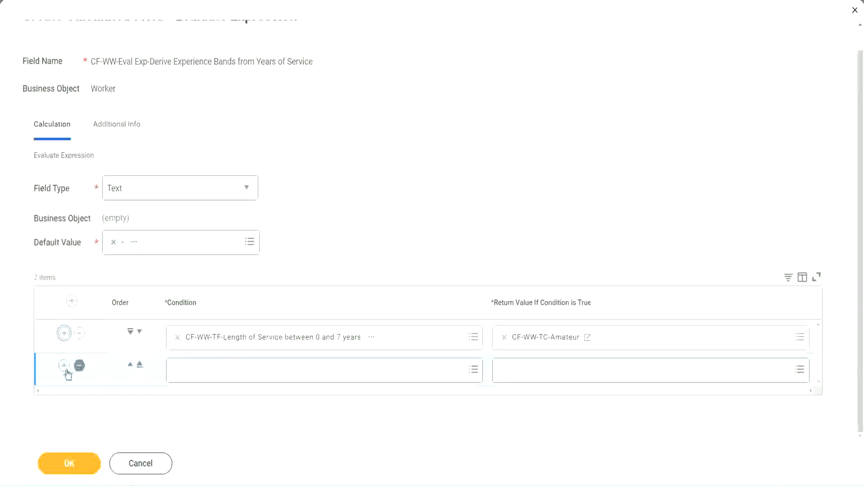
pyautogui.click(65, 365)
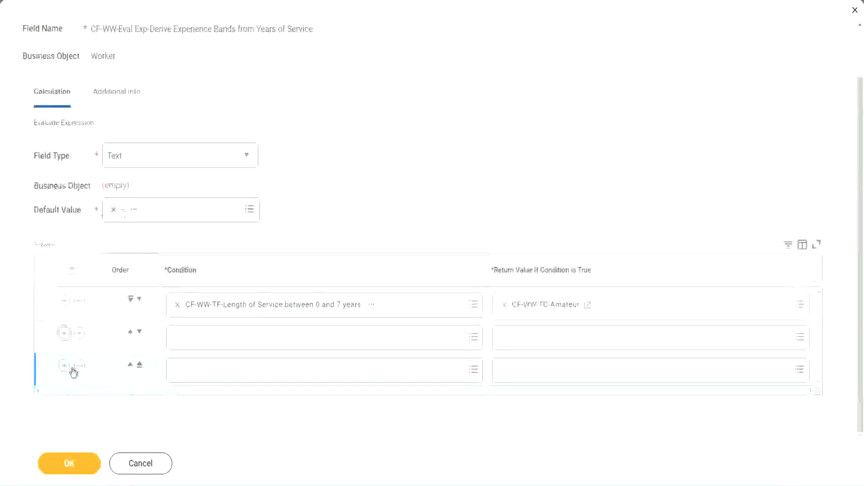
pyautogui.click(212, 339)
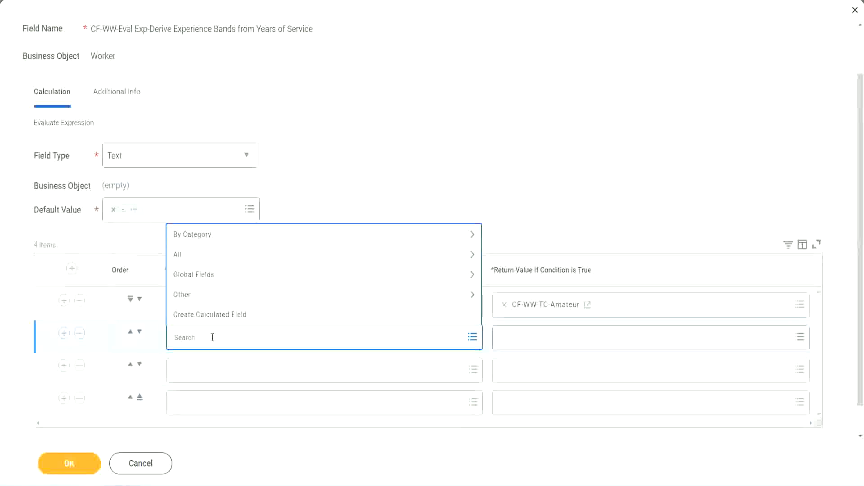
pyautogui.write('cf-ww-tf')
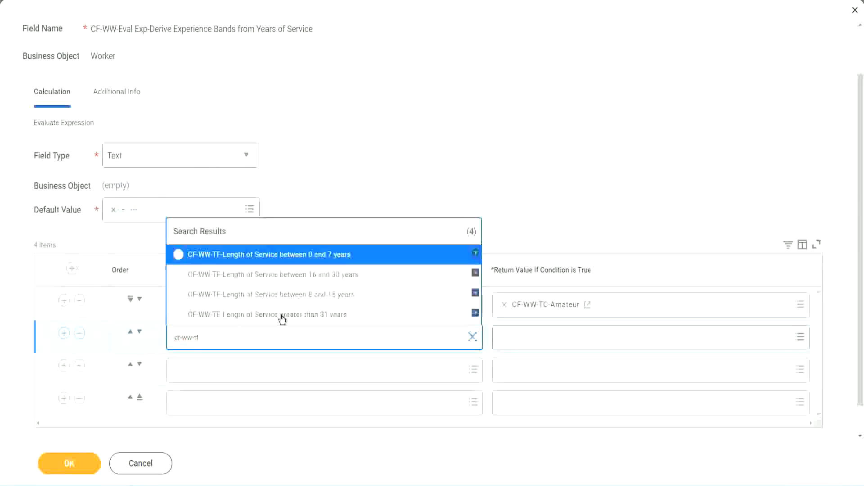
pyautogui.click(333, 295)
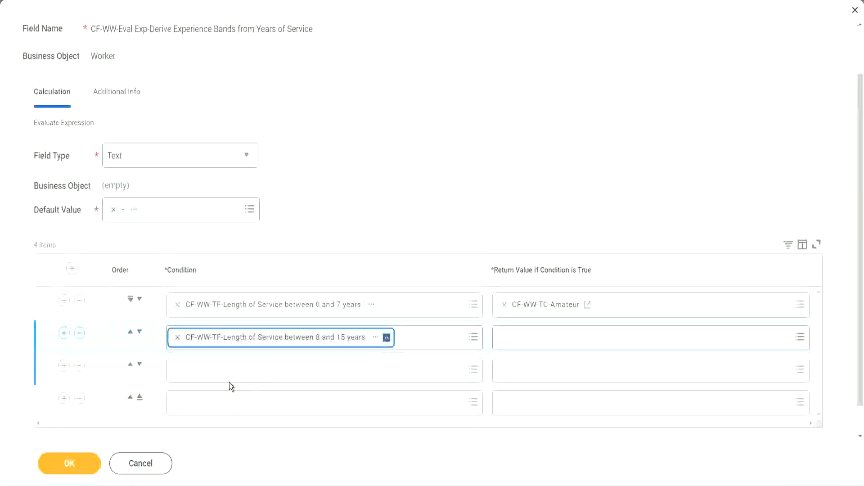
# Set the third row's condition to CF-WW-TF-Length of Service between 16 and 30 years.
pyautogui.click(218, 370)
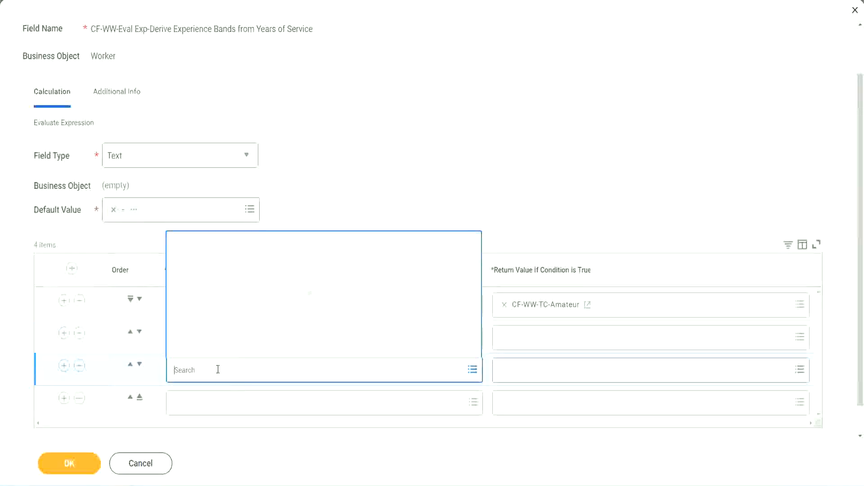
pyautogui.write('cf-ww')
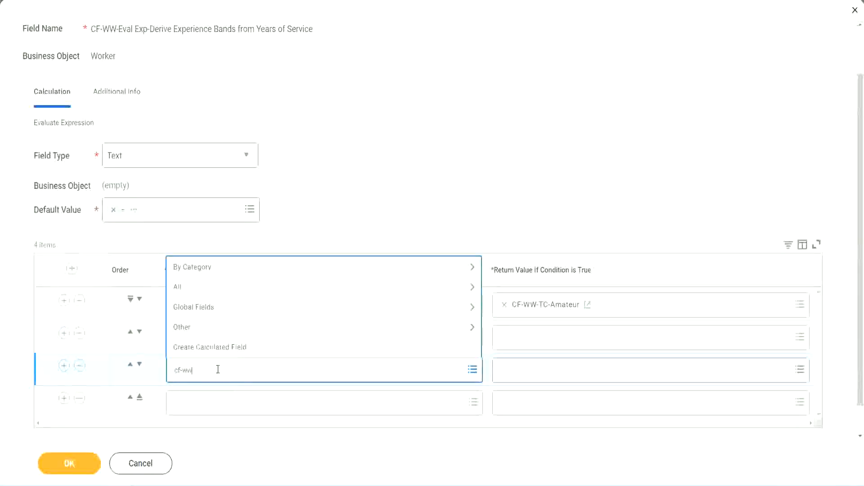
pyautogui.write('-tf')
pyautogui.press('Return')
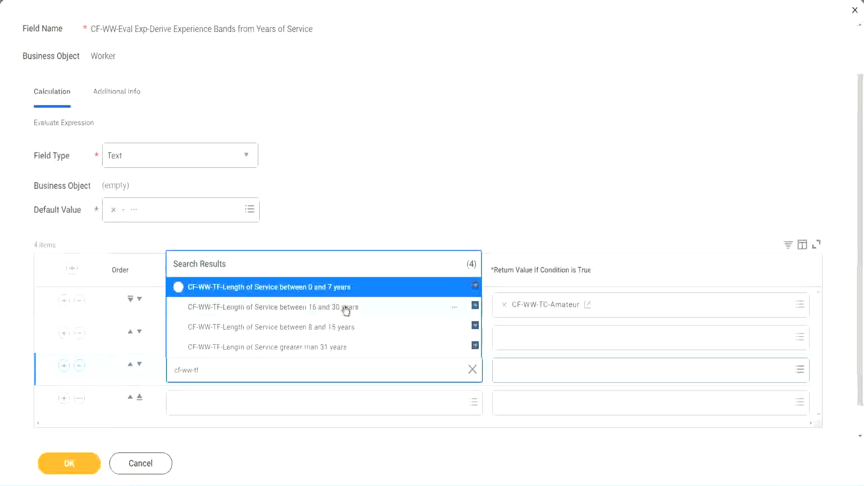
pyautogui.click(347, 309)
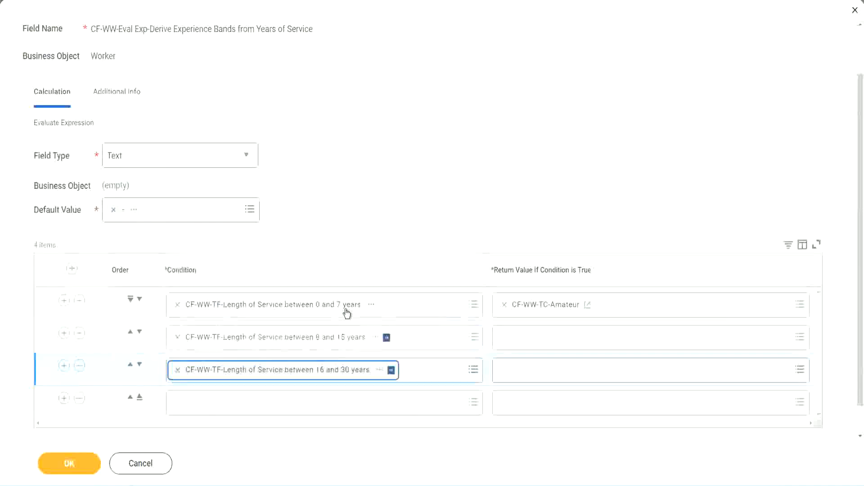
# Set the fourth row's condition to CF-WW-TF-Length of Service greater than 31 years.
pyautogui.click(204, 409)
pyautogui.write('c')
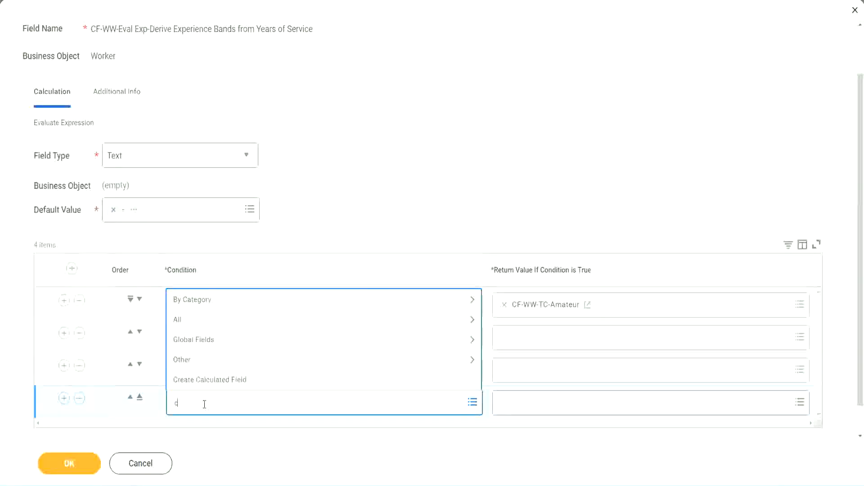
pyautogui.write('f-ww')
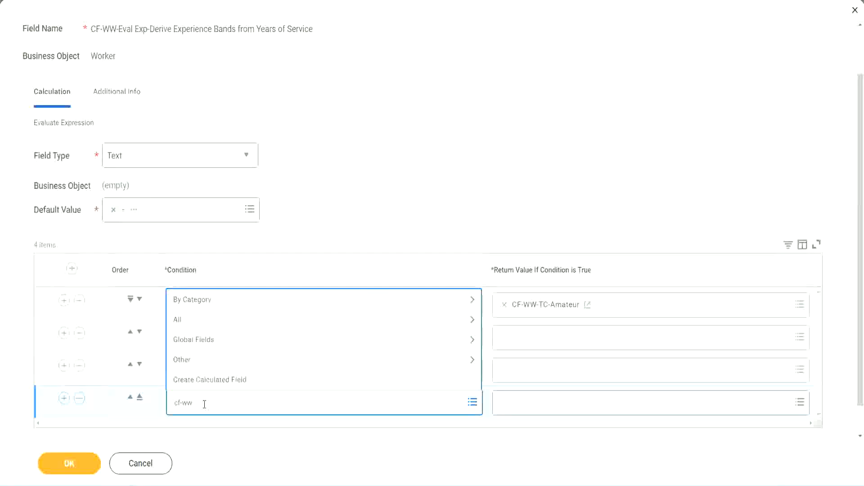
pyautogui.write(' tf 31')
pyautogui.press('Return')
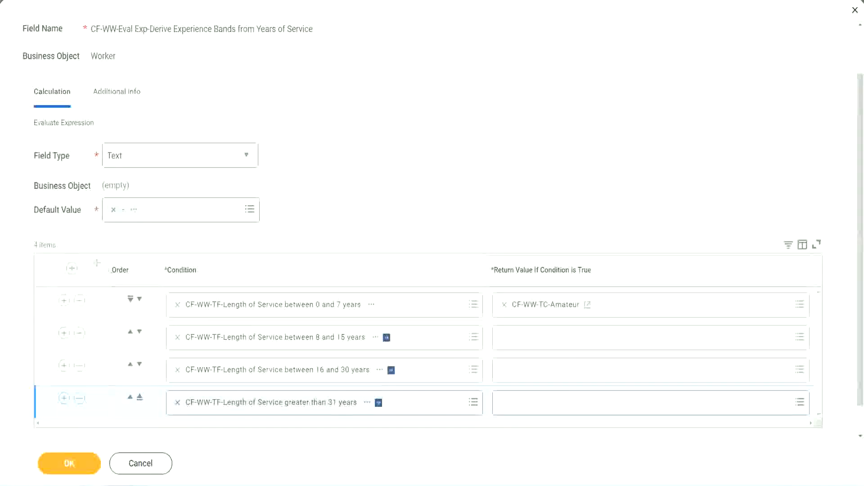
# Try moving the 8 to 15 years condition above the 0 to 7 years condition.
pyautogui.moveTo(97, 263); pyautogui.dragTo(96, 356)
pyautogui.click(131, 334)
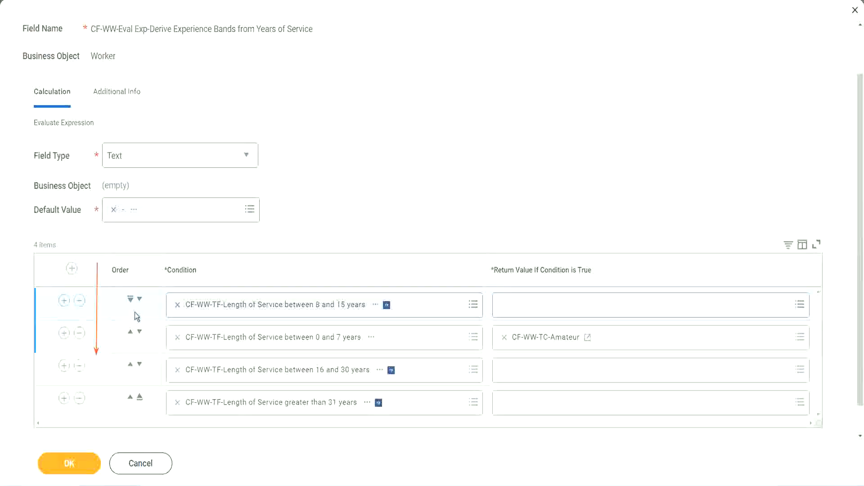
pyautogui.click(140, 301)
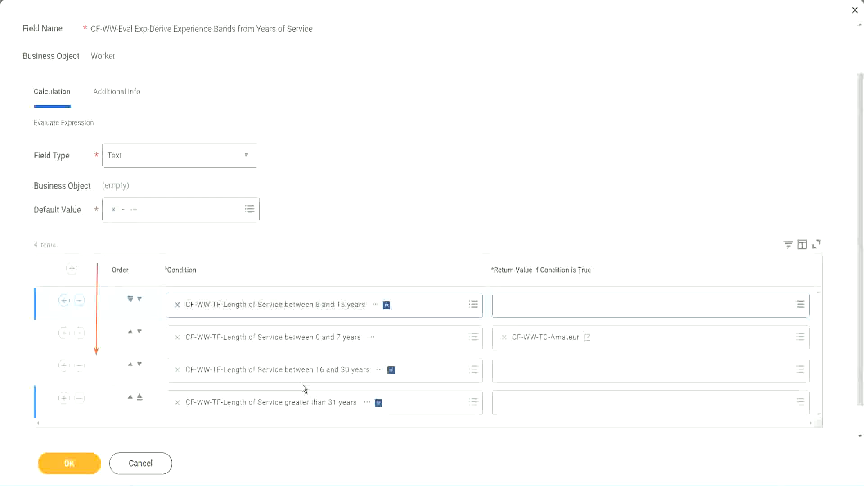
# Copy the text of the CF-WW-TC-Amateur return value and put the 8 to 15 years row back below the 0 to 7 years row.
pyautogui.rightClick(548, 345)
pyautogui.click(568, 390)
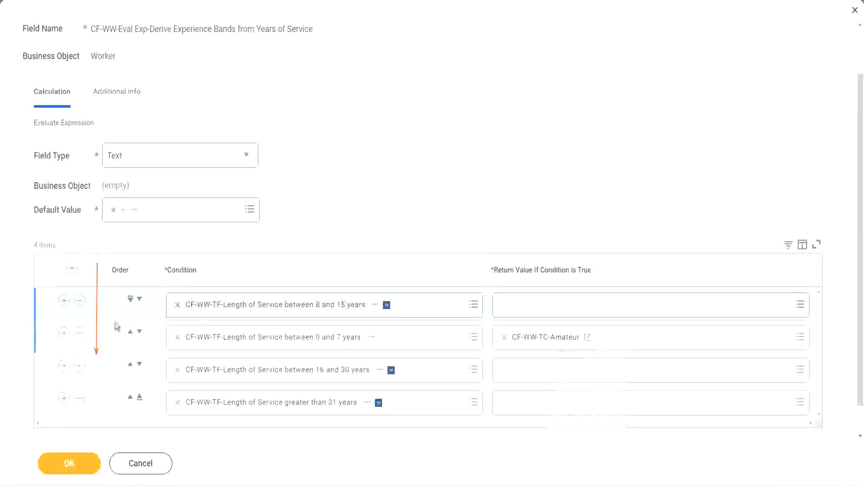
pyautogui.click(140, 299)
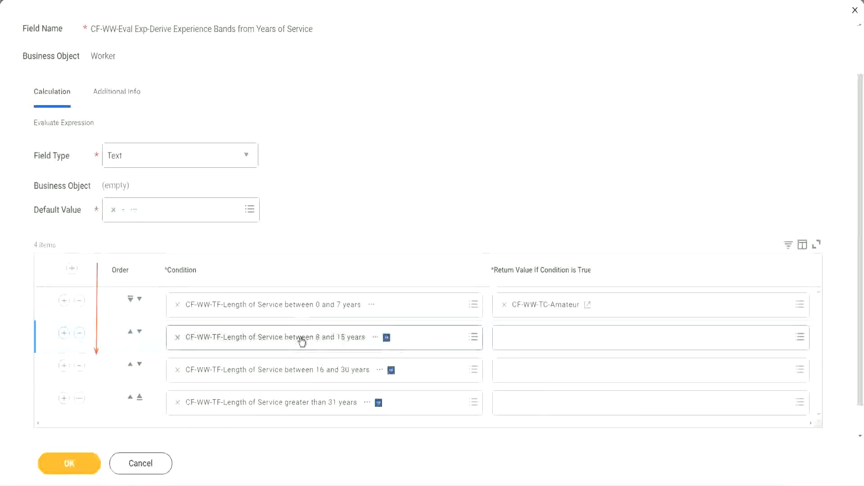
# Create a calculated field CF-WW-TC-Experienced for the 8 to 15 years row's return value, with business object Global and function Text Constant.
pyautogui.click(506, 337)
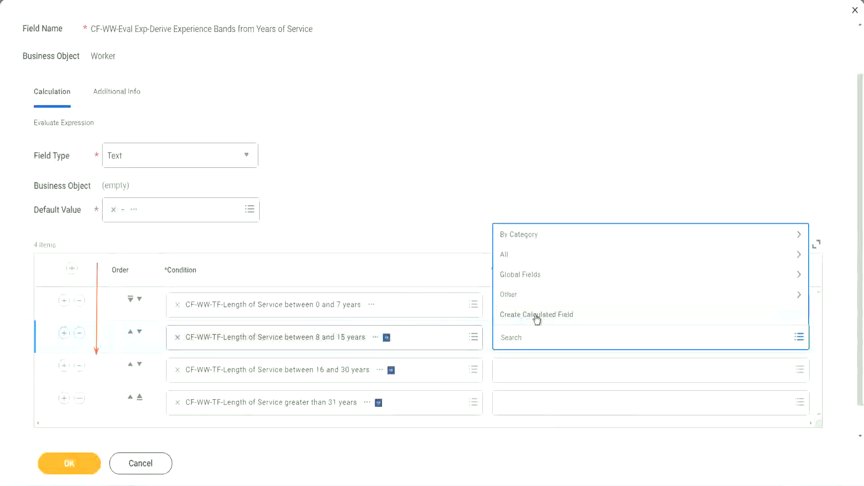
pyautogui.click(537, 315)
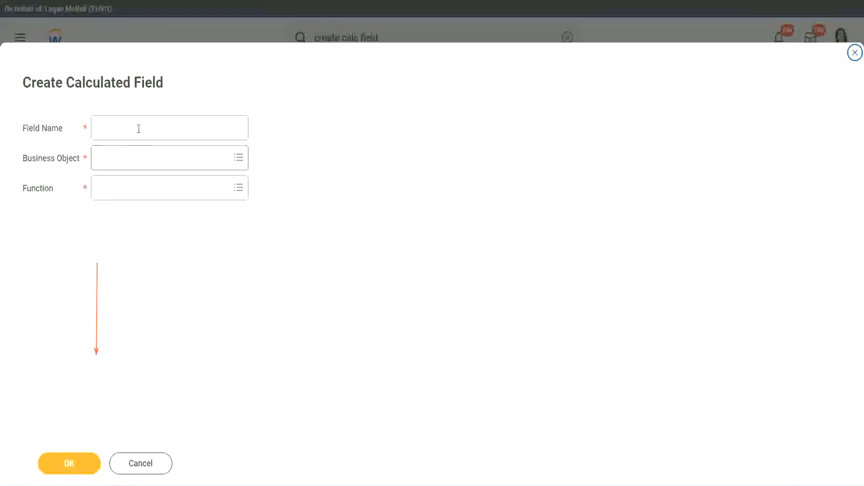
pyautogui.click(138, 128)
pyautogui.write('CF-WW-TC-Amateur')
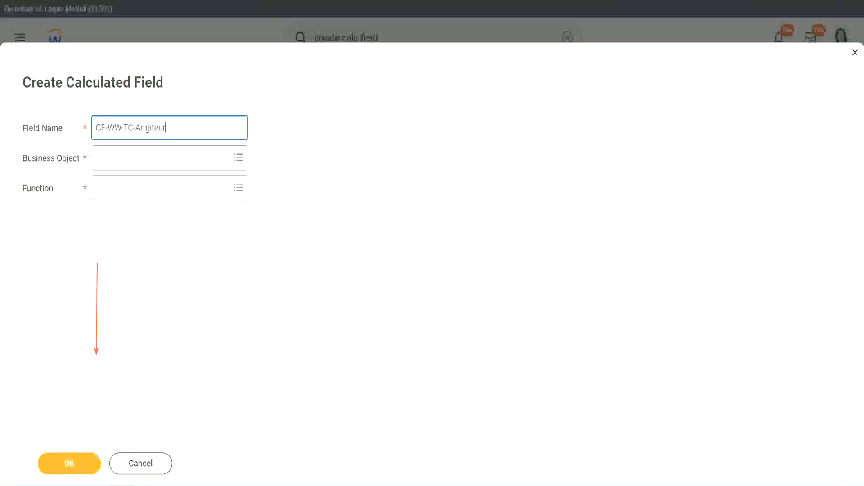
pyautogui.doubleClick(148, 128)
pyautogui.write('Experienced')
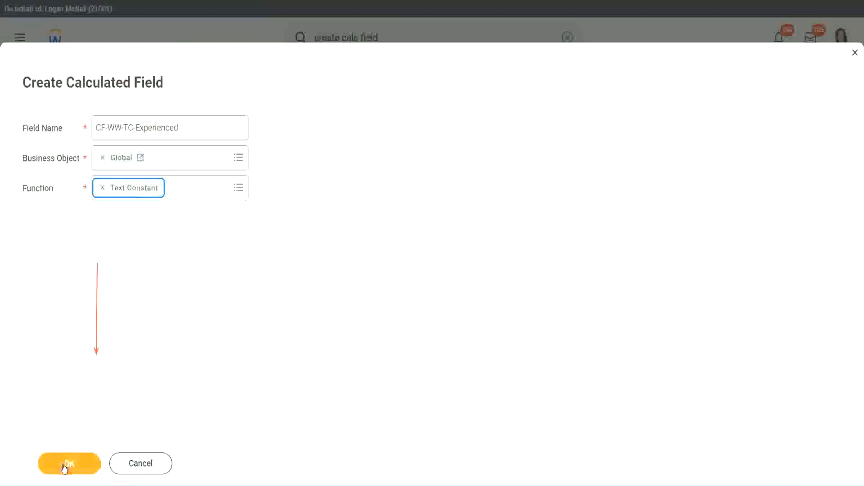
pyautogui.click(65, 468)
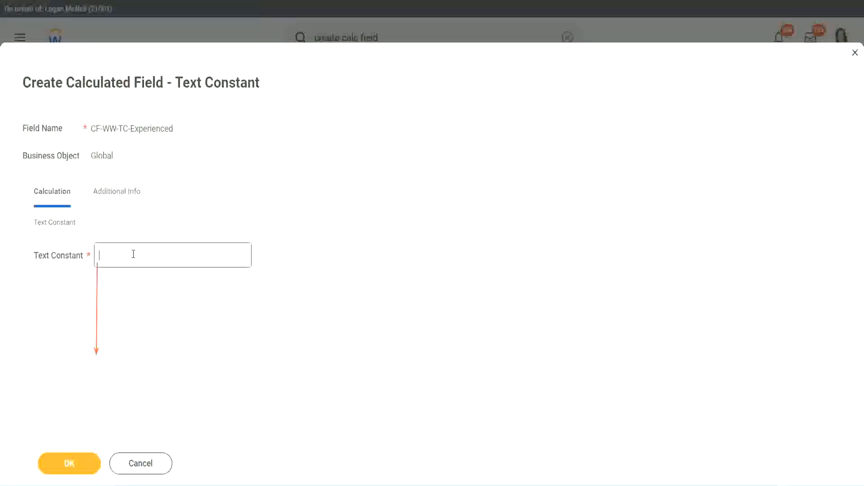
# Enter "Experienced" as the text constant and save the field as the row's return value.
pyautogui.click(131, 256)
pyautogui.write('Experienced')
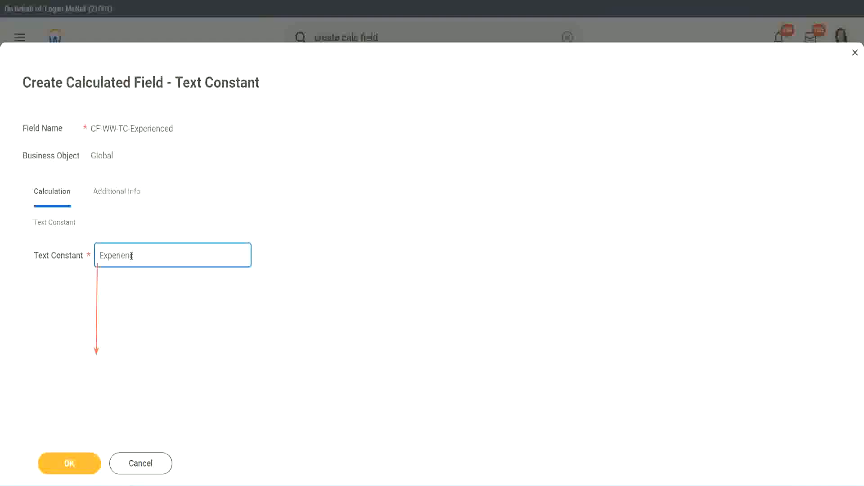
pyautogui.click(71, 463)
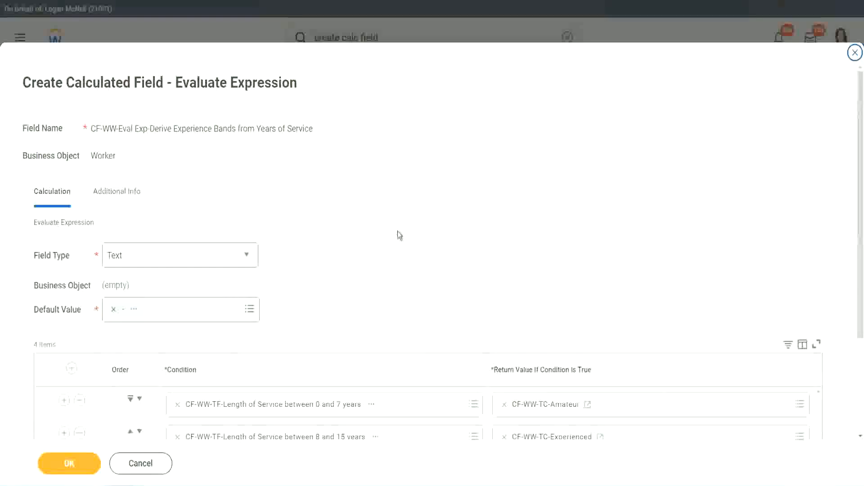
# Start a new calculated field for the 16 to 30 years row's return value, with CF-WW-TC-Amateur as the base name.
pyautogui.scroll(-2, 398, 232)
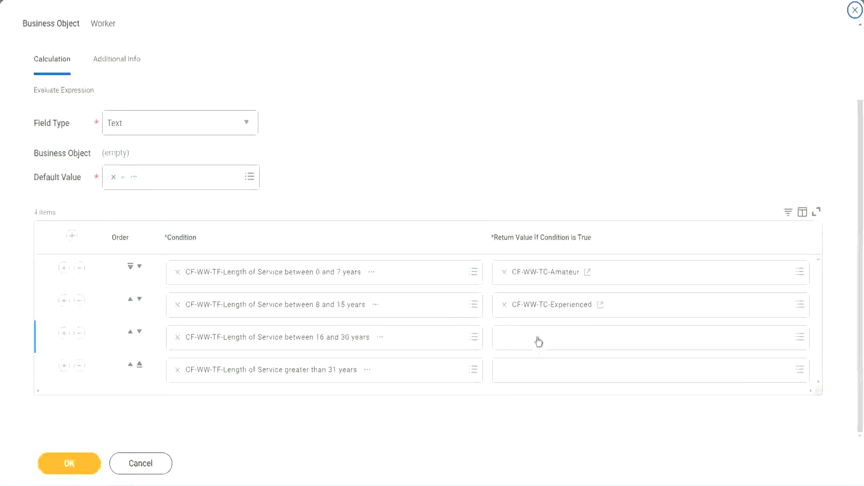
pyautogui.click(538, 337)
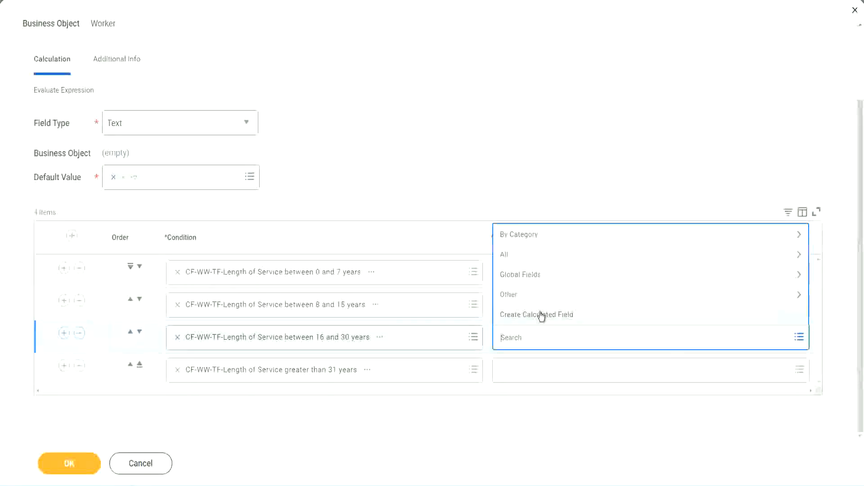
pyautogui.click(541, 314)
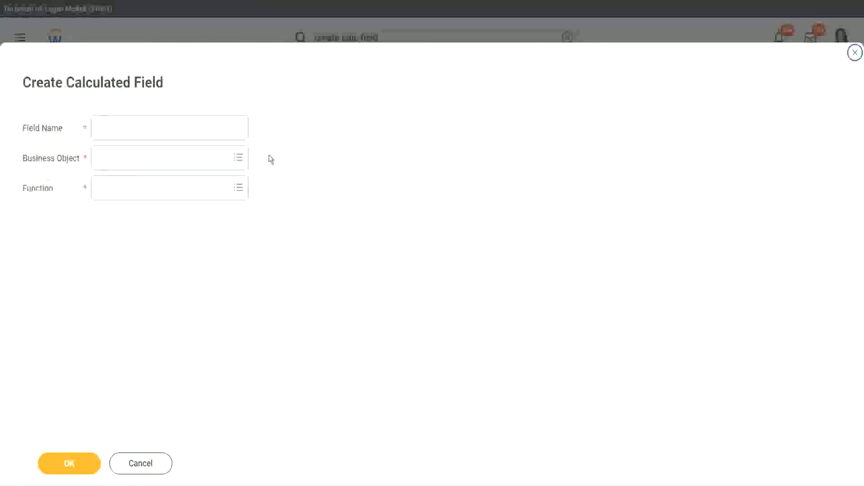
pyautogui.click(182, 128)
pyautogui.write('CF WW TC Amount')
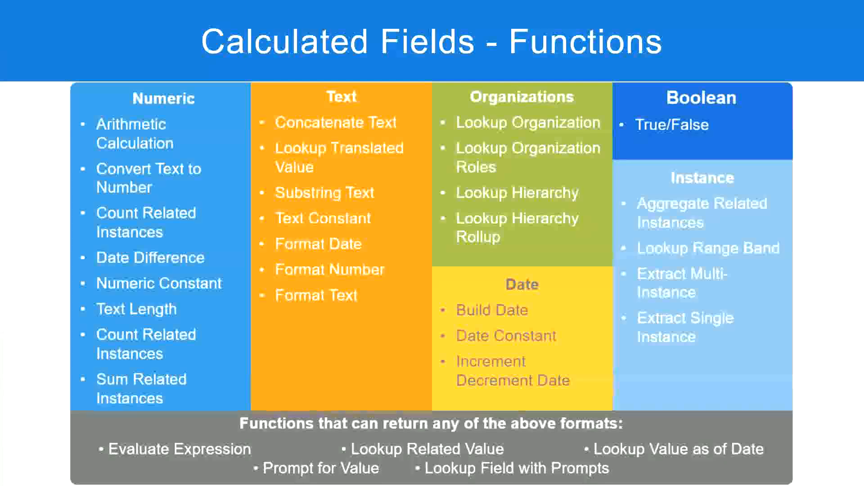
pyautogui.hotkey('alt', 'Tab')
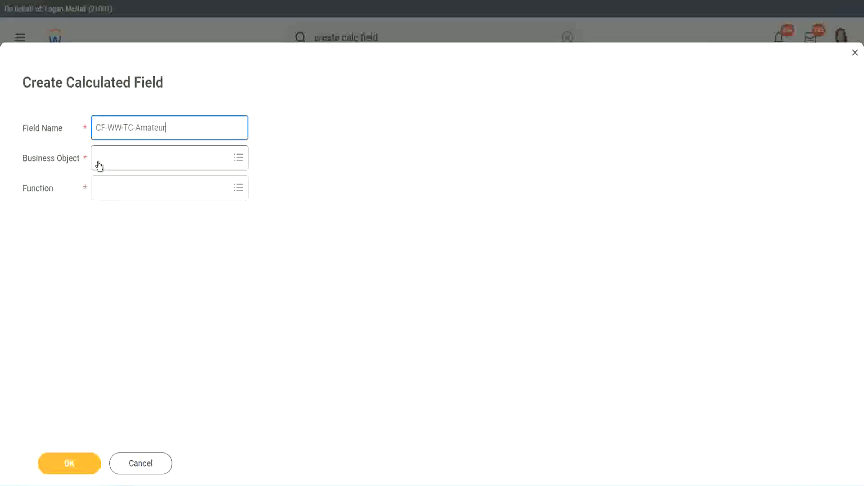
# Set the new calculated field's business object to Global.
pyautogui.click(99, 158)
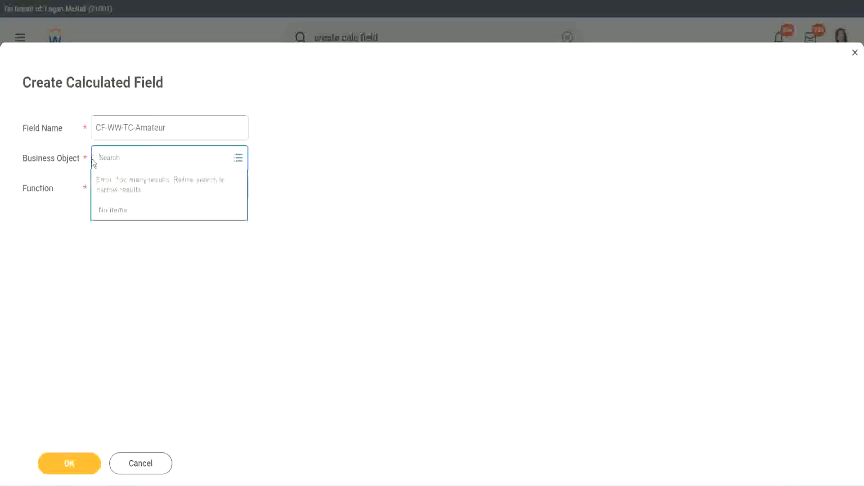
pyautogui.write('global')
pyautogui.press('Return')
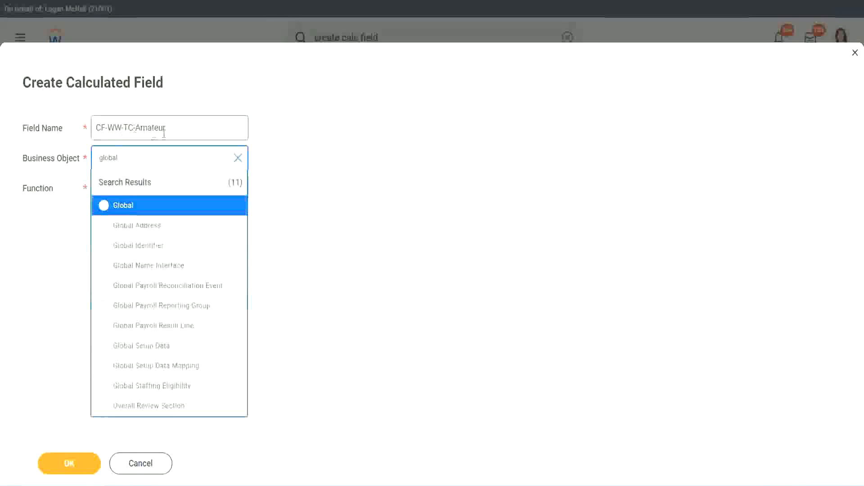
pyautogui.click(121, 206)
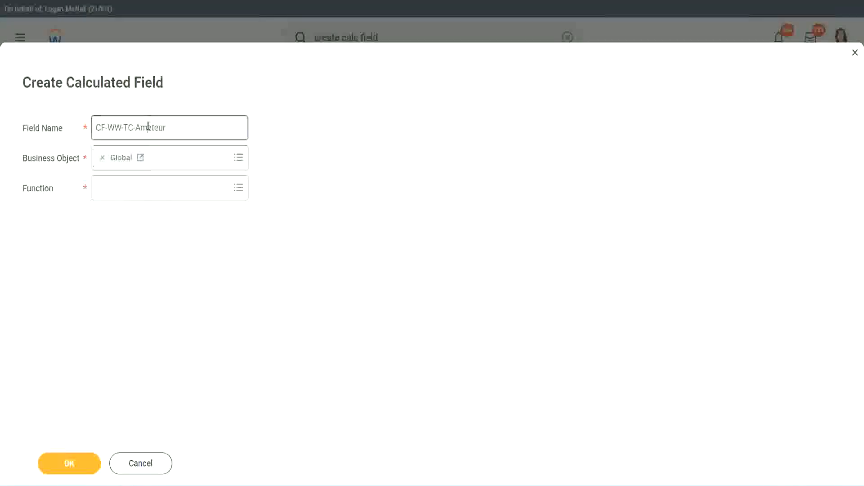
# Change the field name to CF-WW-TC-Senior, choose Text Constant as its function and continue to its definition.
pyautogui.doubleClick(158, 128)
pyautogui.write('Senior')
pyautogui.click(139, 196)
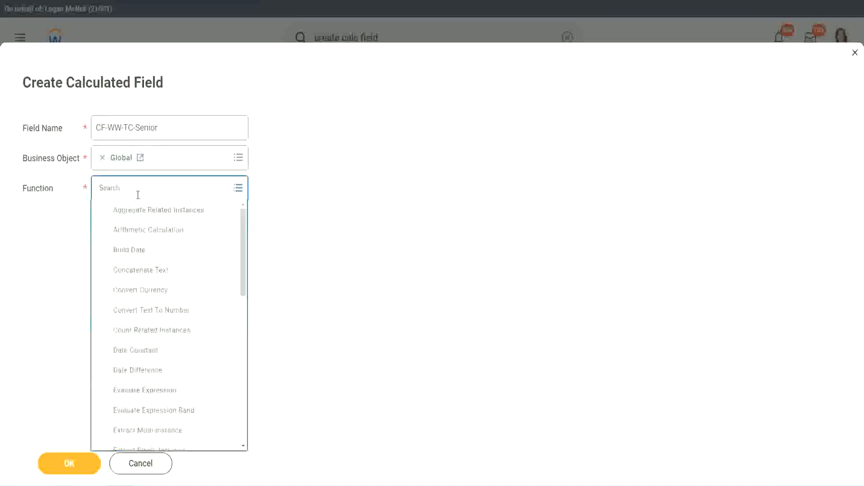
pyautogui.write('te')
pyautogui.click(135, 231)
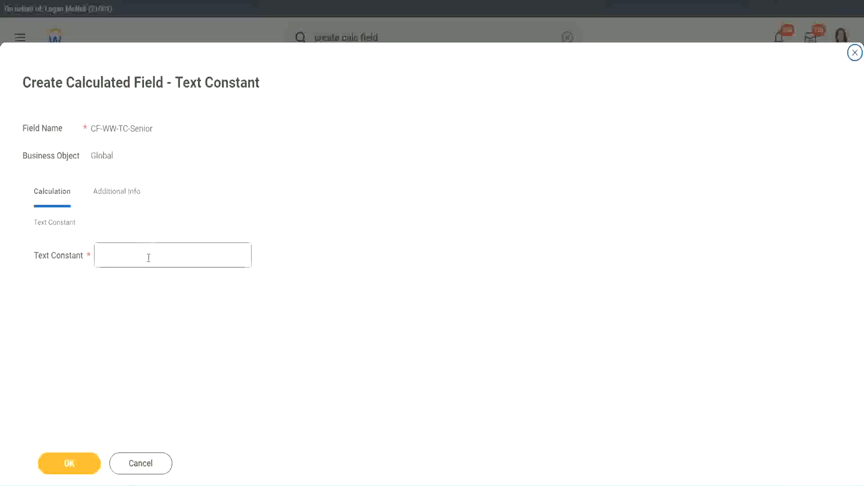
# Enter "Senior" as the text constant and save the field as the 16 to 30 years row's return value.
pyautogui.click(146, 253)
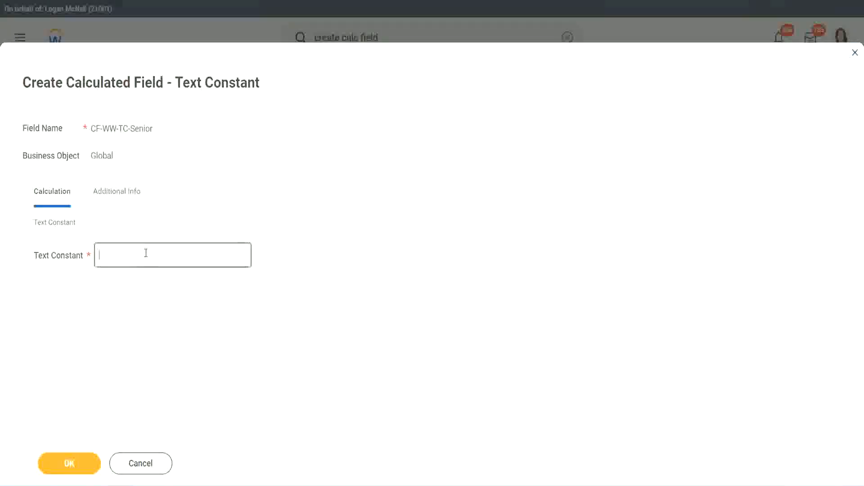
pyautogui.write('Senior')
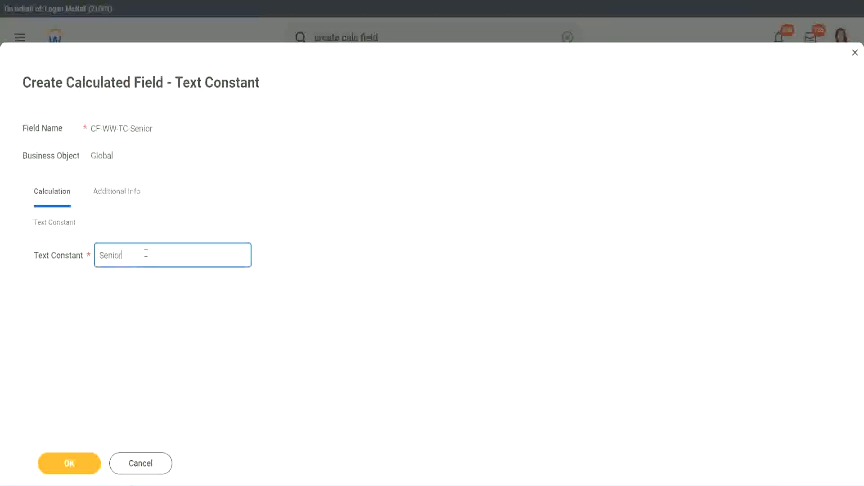
pyautogui.click(85, 471)
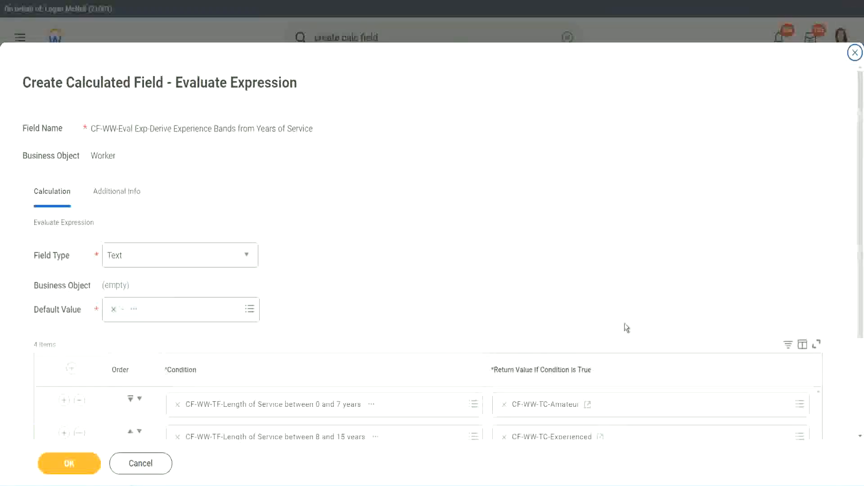
# Start a new calculated field named CF-WW-TC-Legend for the return value of the greater than 31 years row.
pyautogui.scroll(-3, 624, 324)
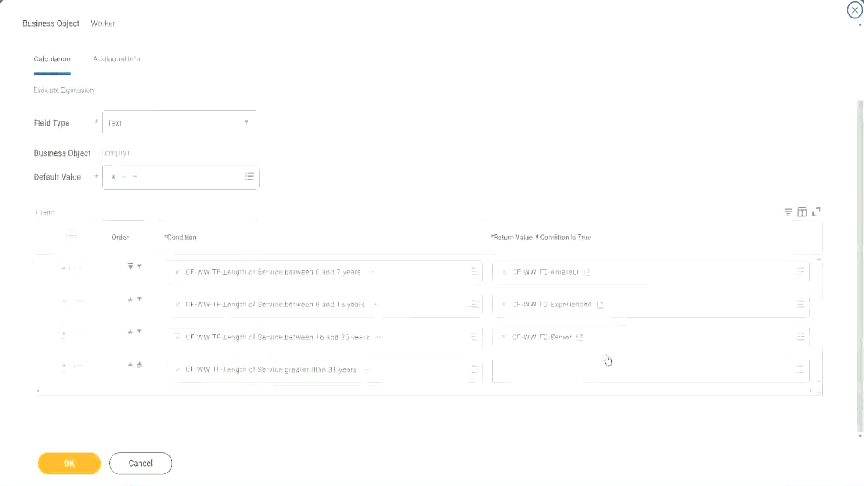
pyautogui.rightClick(526, 343)
pyautogui.click(522, 384)
pyautogui.click(526, 377)
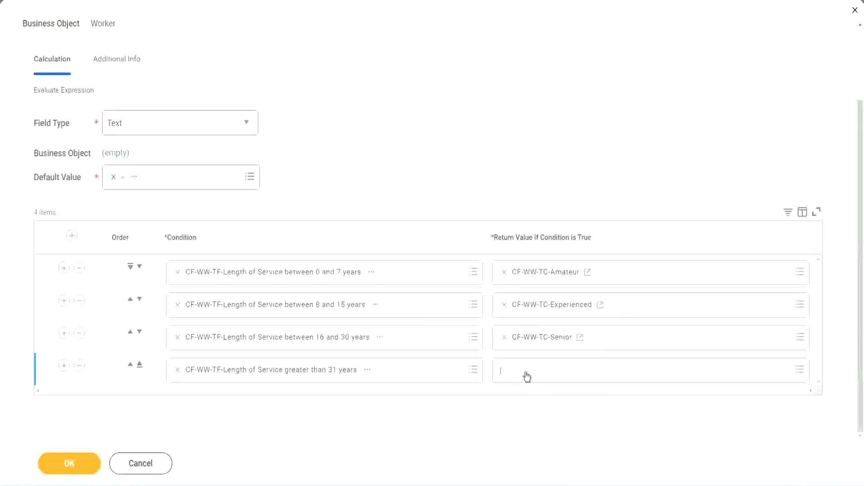
pyautogui.click(529, 353)
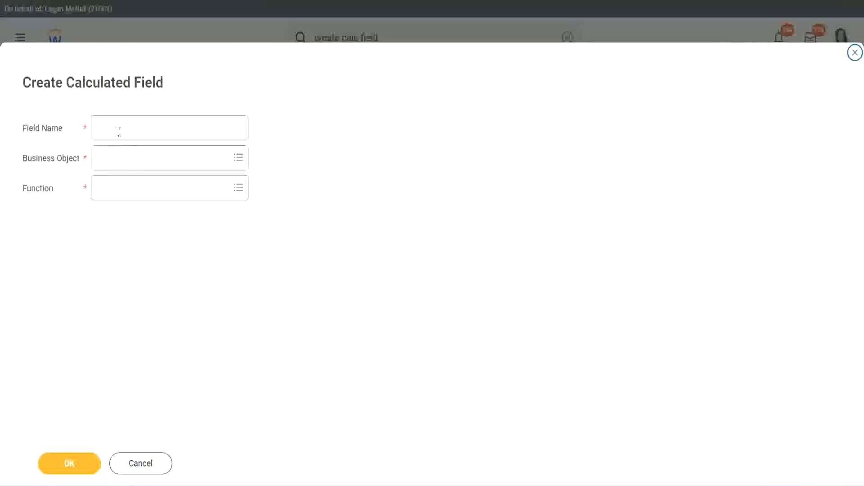
pyautogui.click(120, 131)
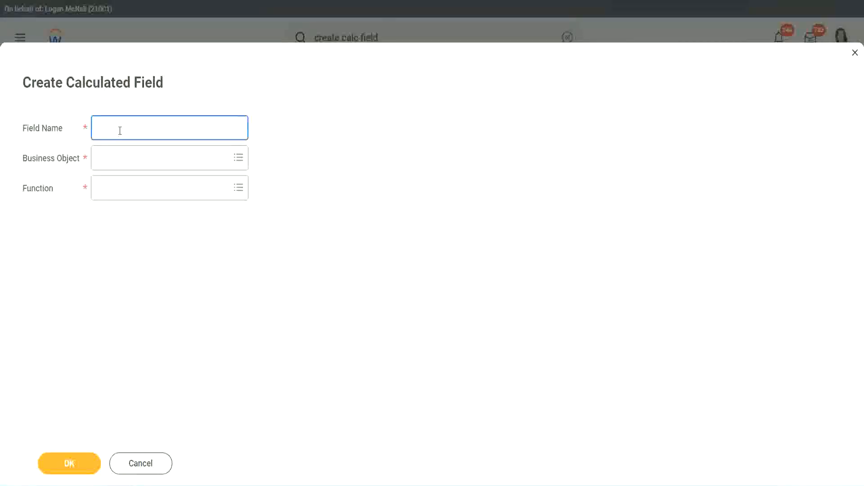
pyautogui.write('CF-WW-TC-Senior')
pyautogui.doubleClick(147, 128)
pyautogui.write('Legen')
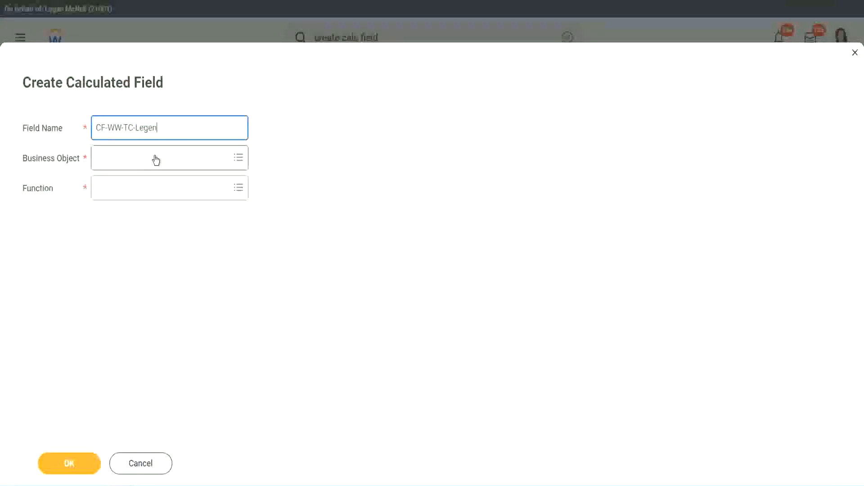
# Set the field's business object to Global and its function to Text Constant, and continue to its definition.
pyautogui.click(121, 164)
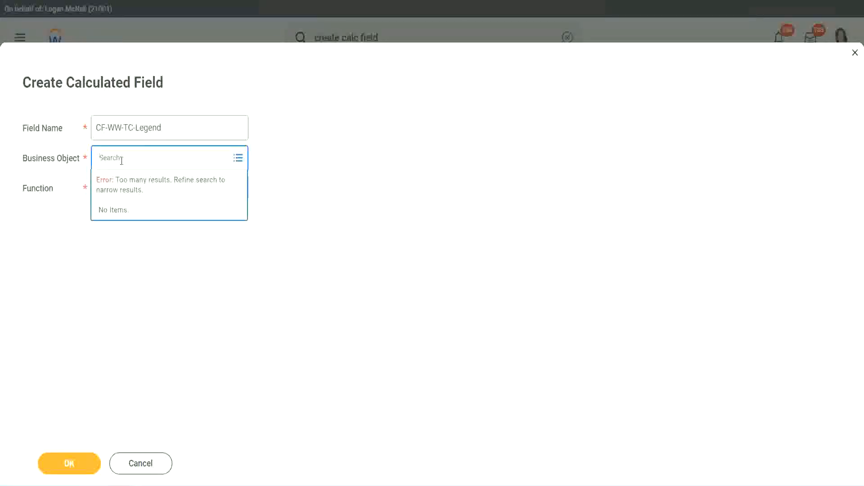
pyautogui.write('Sto')
pyautogui.write('bal')
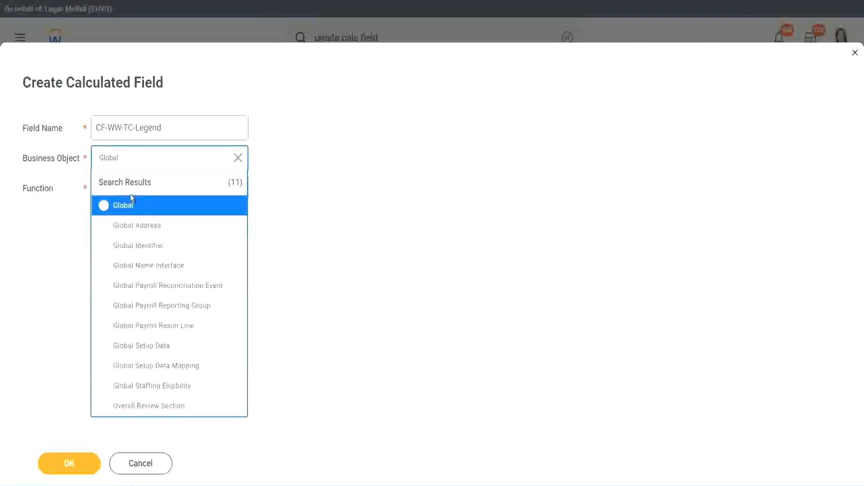
pyautogui.click(128, 207)
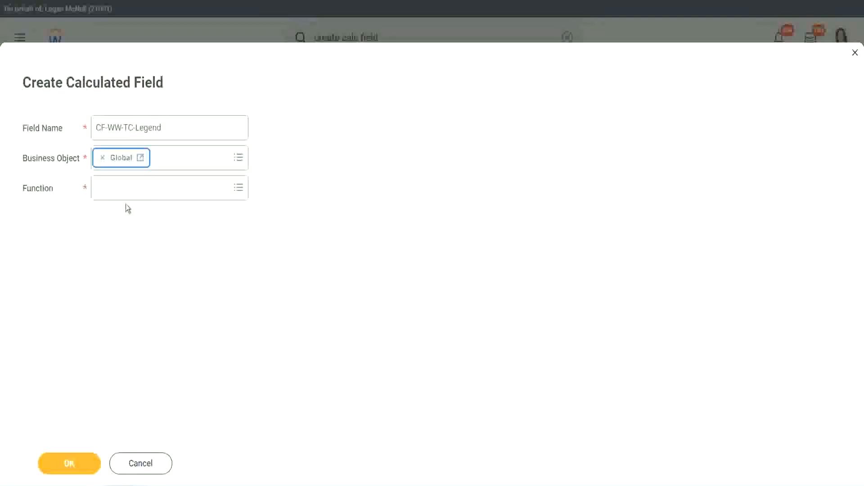
pyautogui.click(124, 187)
pyautogui.write('tc')
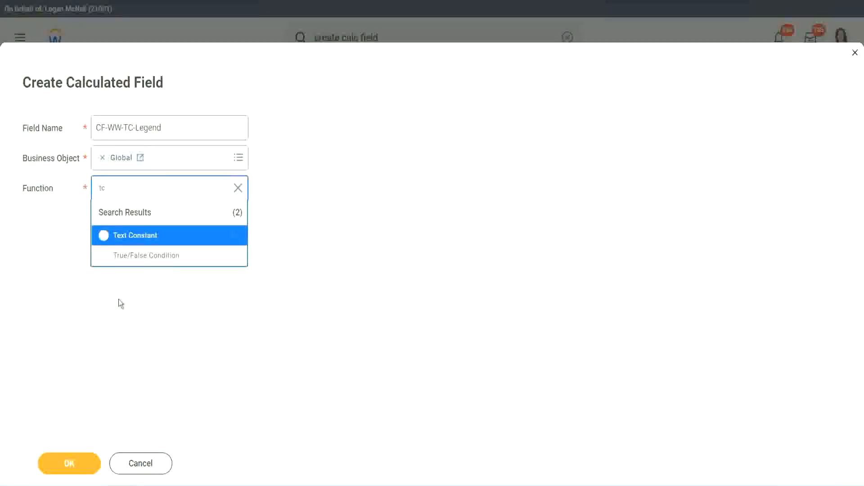
pyautogui.click(168, 237)
pyautogui.click(64, 465)
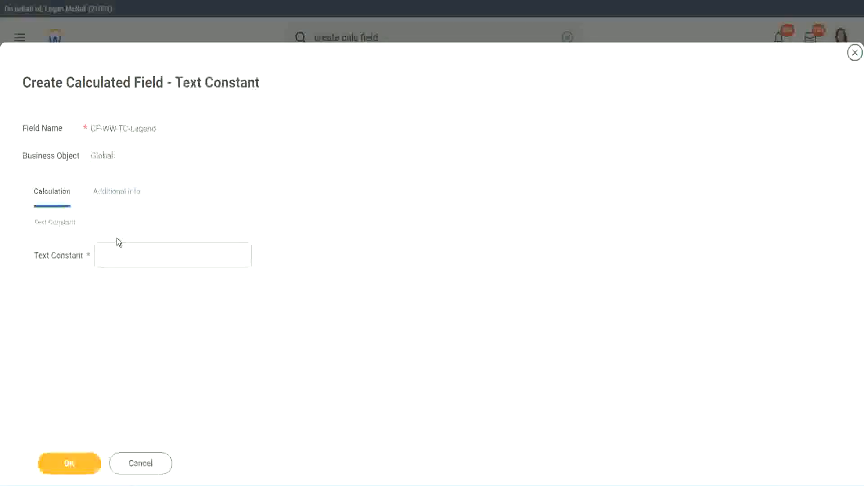
# Enter "Legend" as the text constant and save the field as the last row's return value.
pyautogui.click(112, 256)
pyautogui.write('Legend')
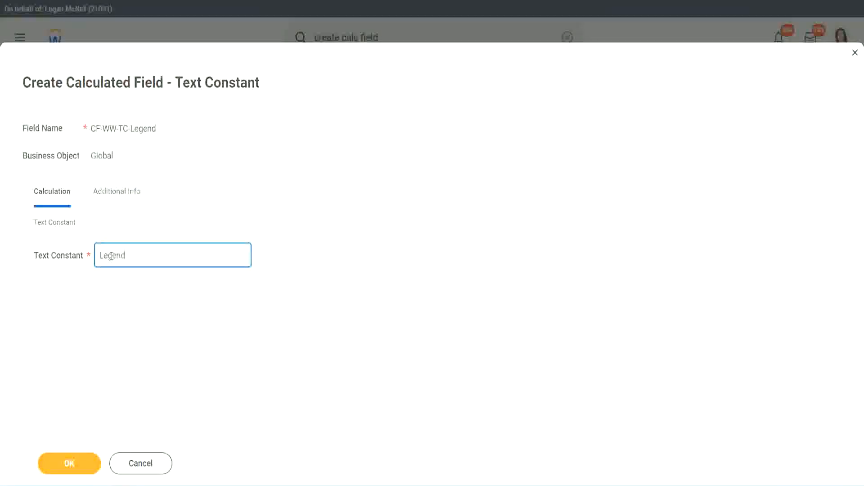
pyautogui.click(75, 467)
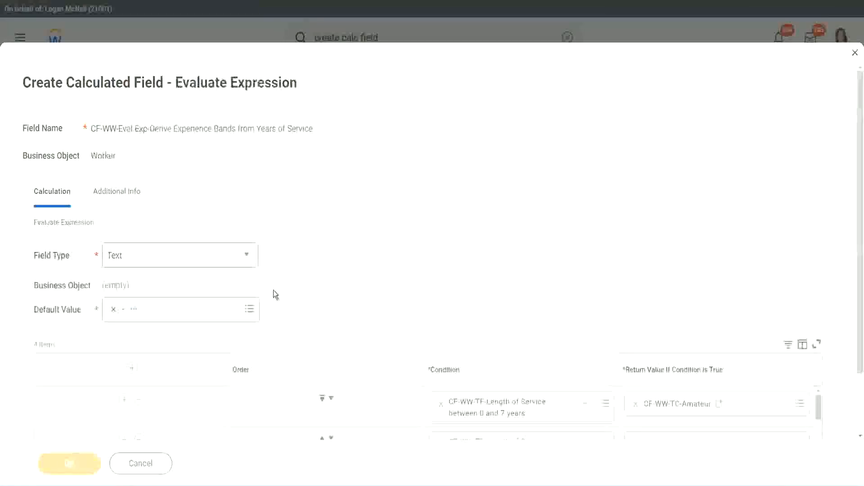
# Review the four conditions with their return values and save the Evaluate Expression calculated field.
pyautogui.scroll(-3, 458, 239)
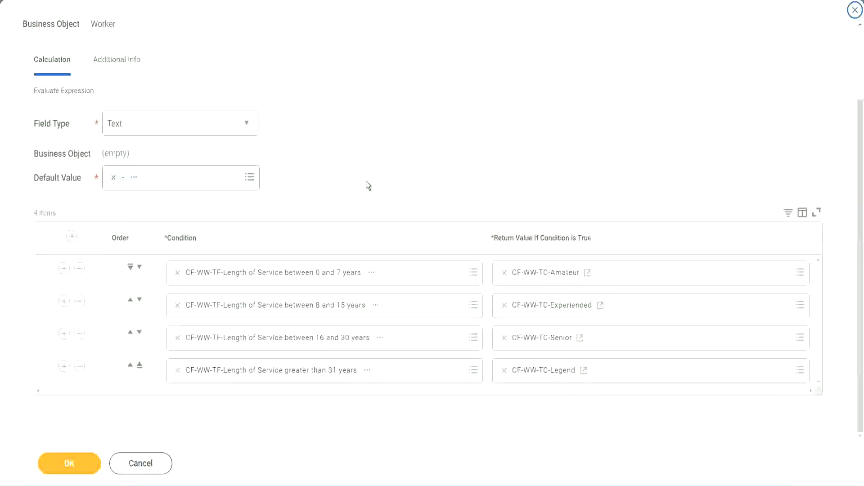
pyautogui.scroll(2, 366, 181)
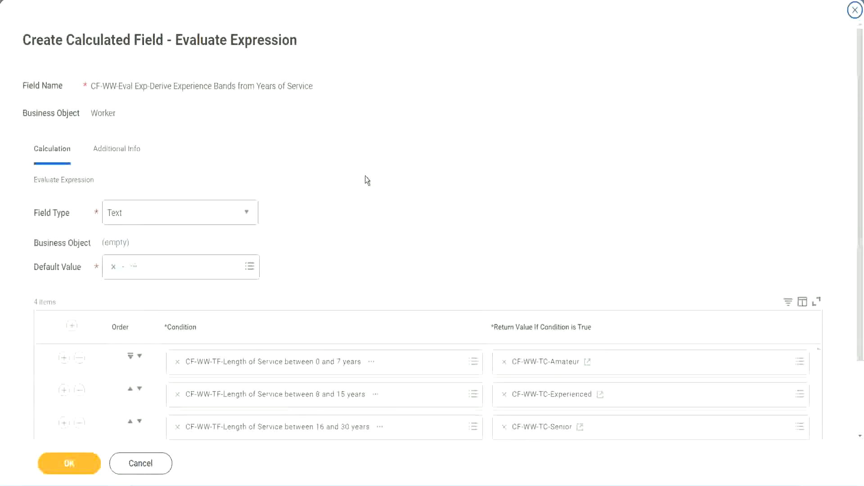
pyautogui.scroll(-2, 365, 177)
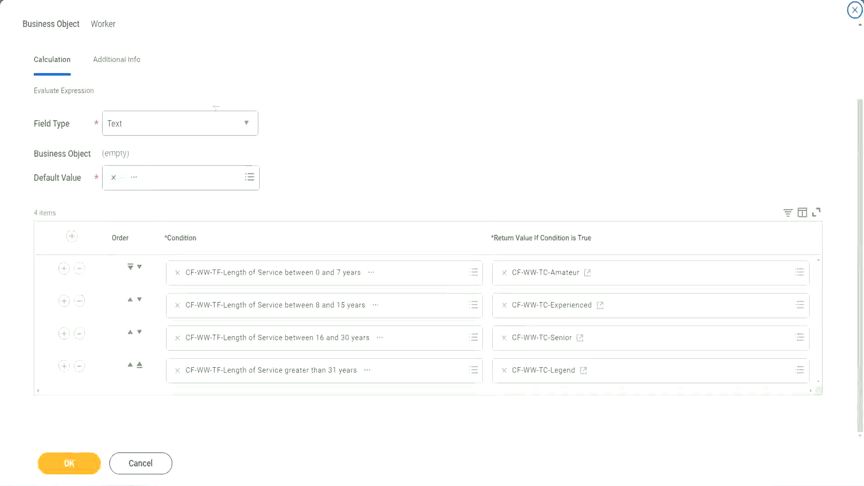
pyautogui.moveTo(554, 127); pyautogui.dragTo(561, 216)
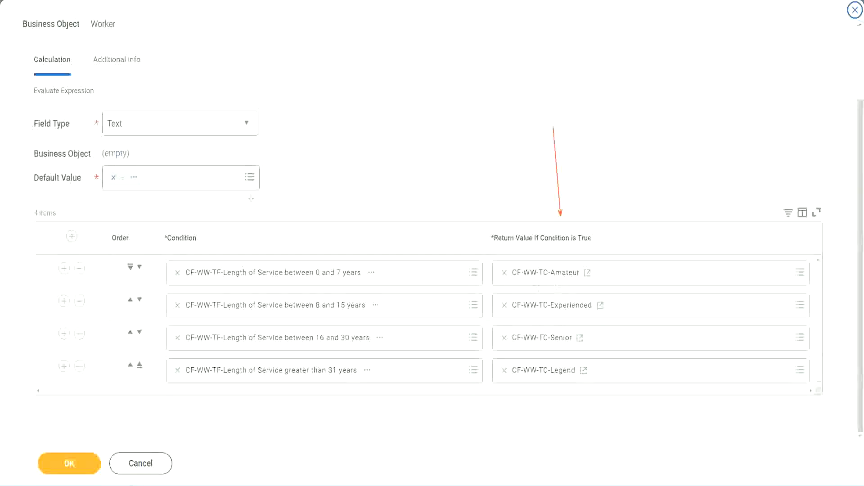
pyautogui.moveTo(107, 78); pyautogui.dragTo(111, 108)
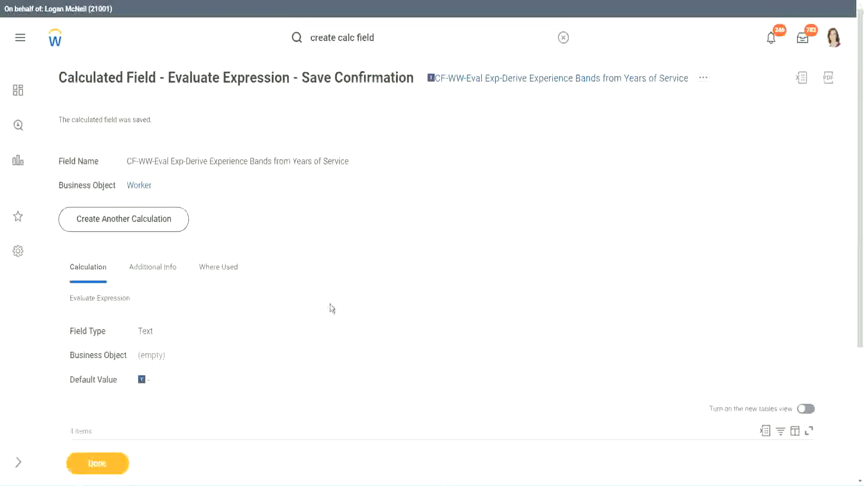
# Check the saved field's conditions and return values, and copy the calculated field's name.
pyautogui.scroll(-4, 330, 304)
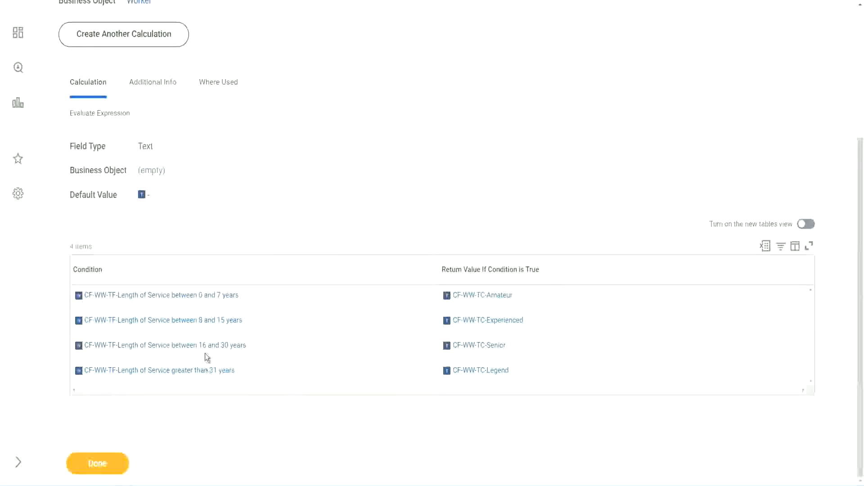
pyautogui.scroll(4, 241, 272)
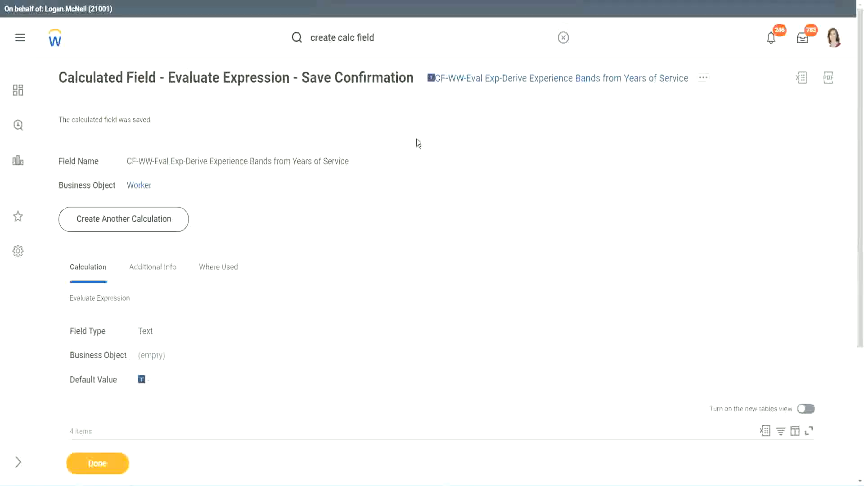
pyautogui.rightClick(508, 82)
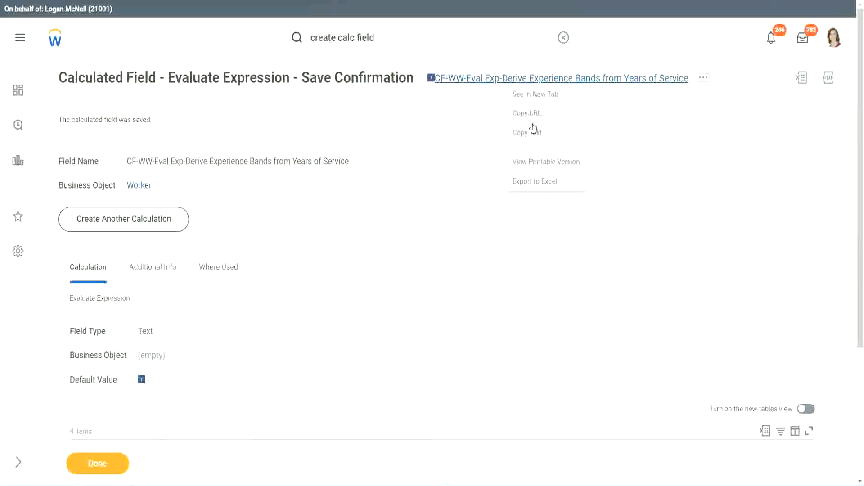
pyautogui.click(532, 140)
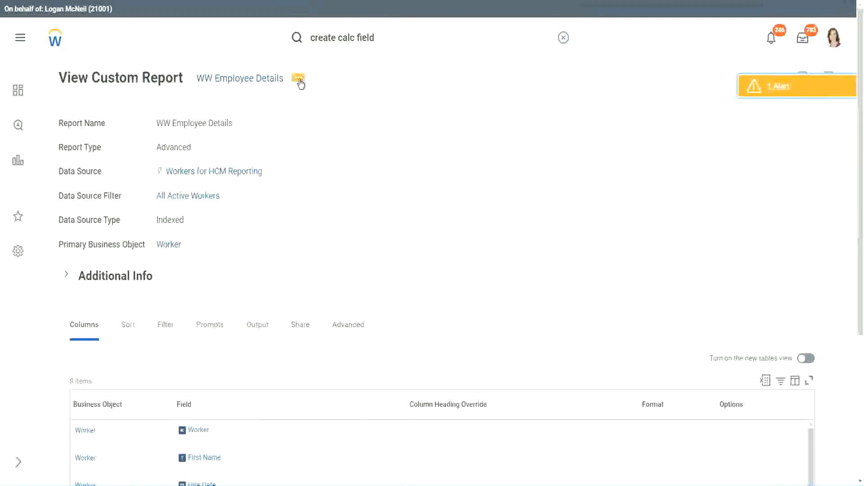
# Open the WW Employee Details custom report for editing and go to its columns.
pyautogui.click(301, 81)
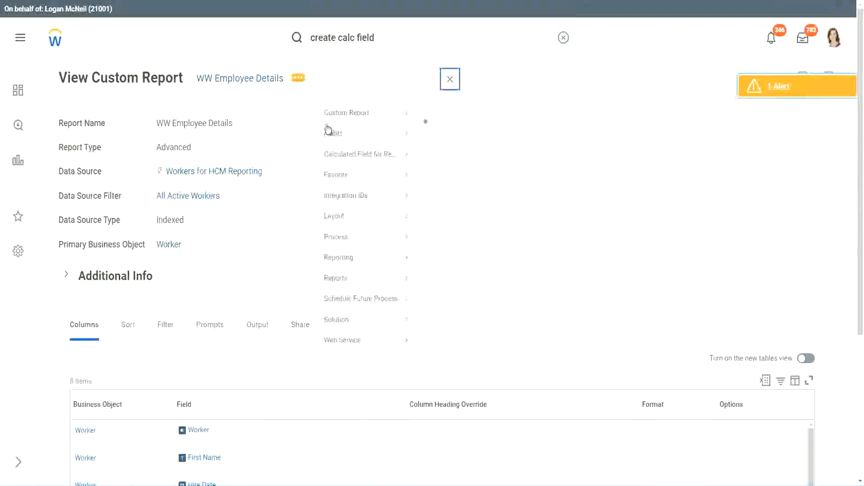
pyautogui.moveTo(353, 127)
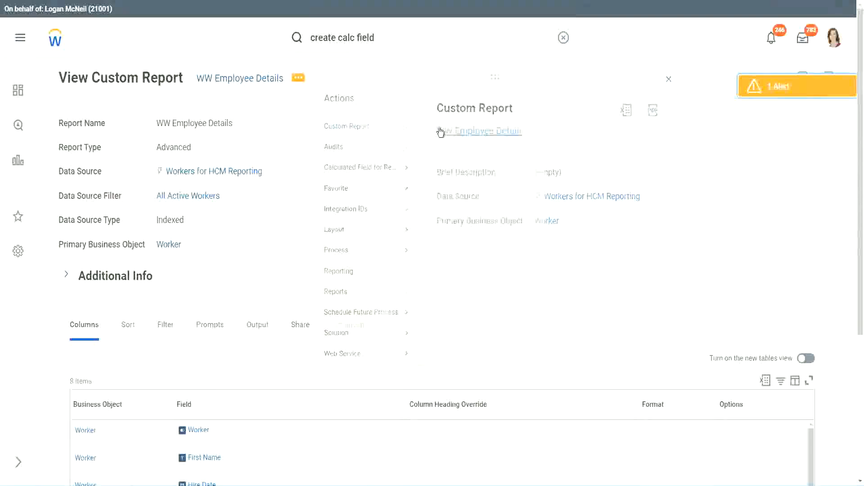
pyautogui.scroll(-5, 317, 197)
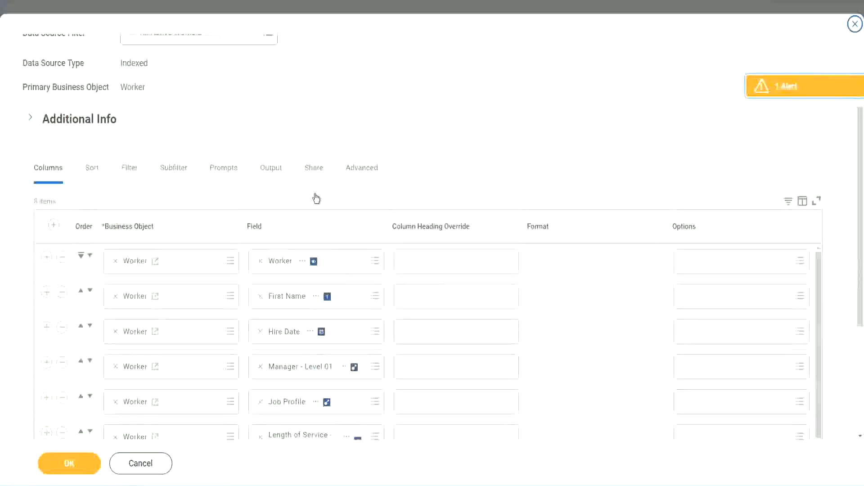
# Add a Worker row as the last report column and remove the CF-WW-Substring Text-Years from Length of Service column.
pyautogui.scroll(-3, 317, 198)
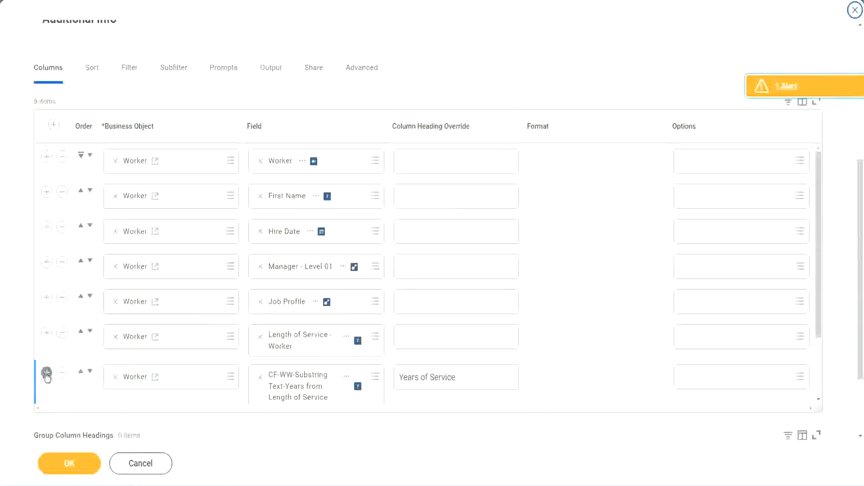
pyautogui.scroll(-3, 296, 265)
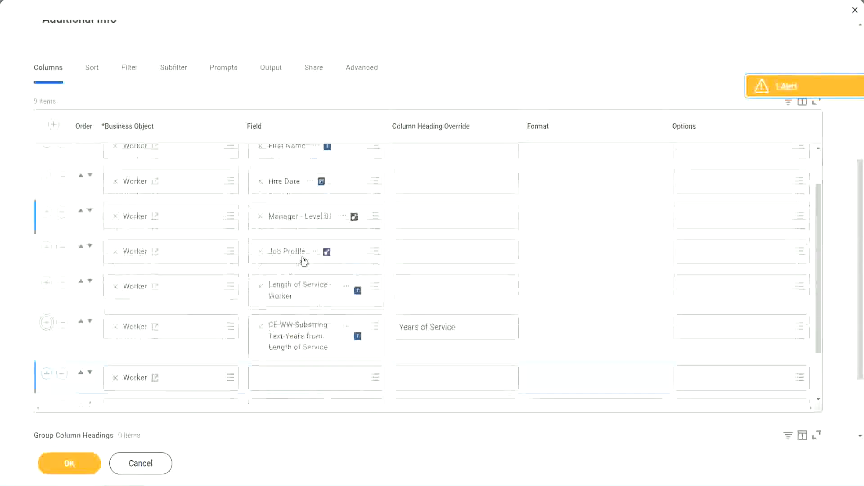
pyautogui.scroll(-3, 450, 295)
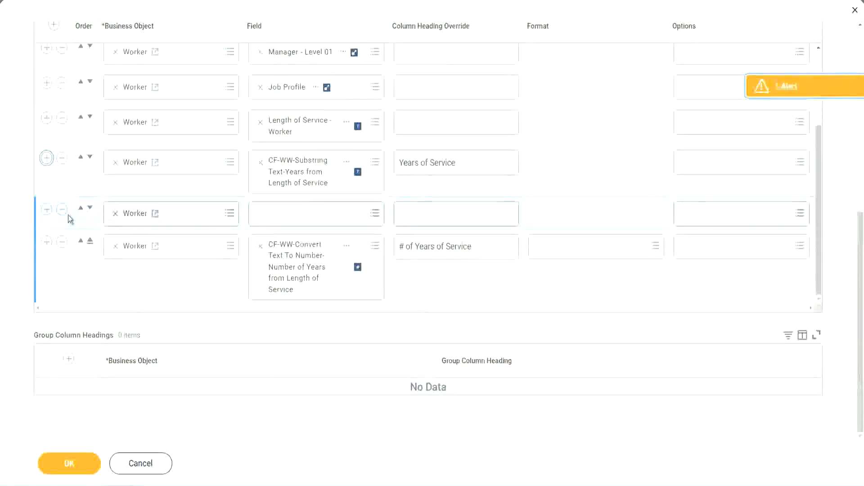
pyautogui.click(90, 208)
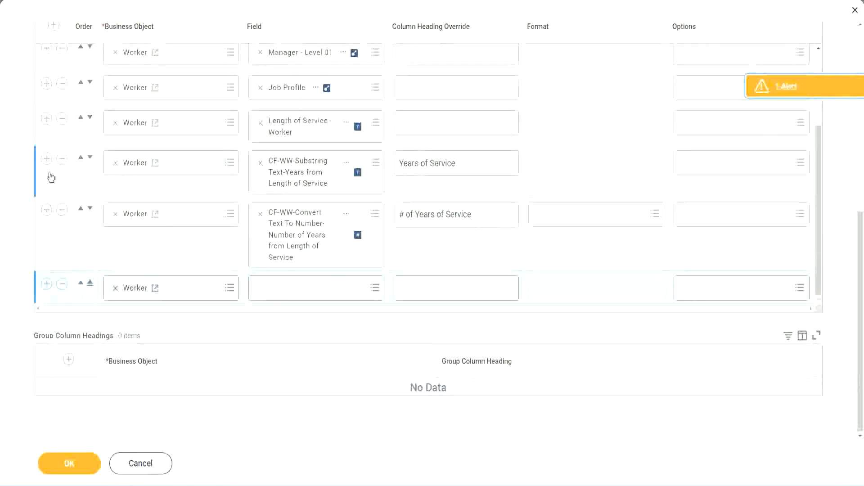
pyautogui.click(62, 159)
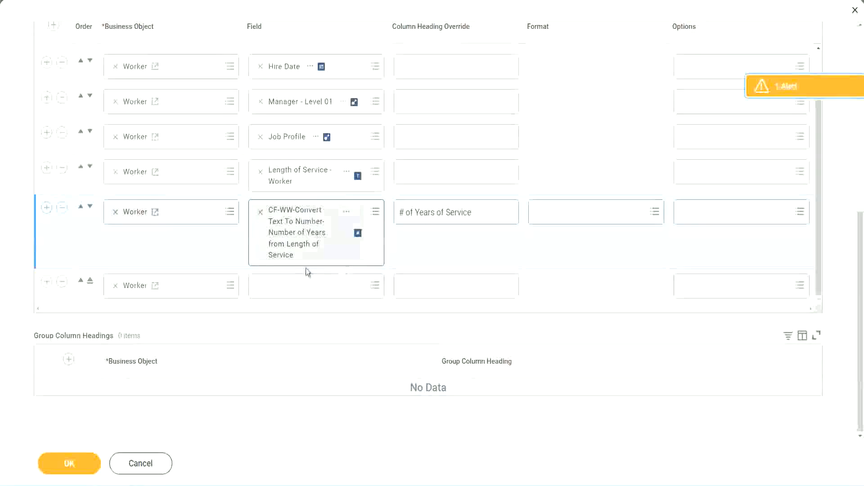
# Set the new Worker row's field to CF-WW-Eval Exp-Derive Experience Bands from Years of Service, with the column heading override Experience Bands.
pyautogui.click(284, 288)
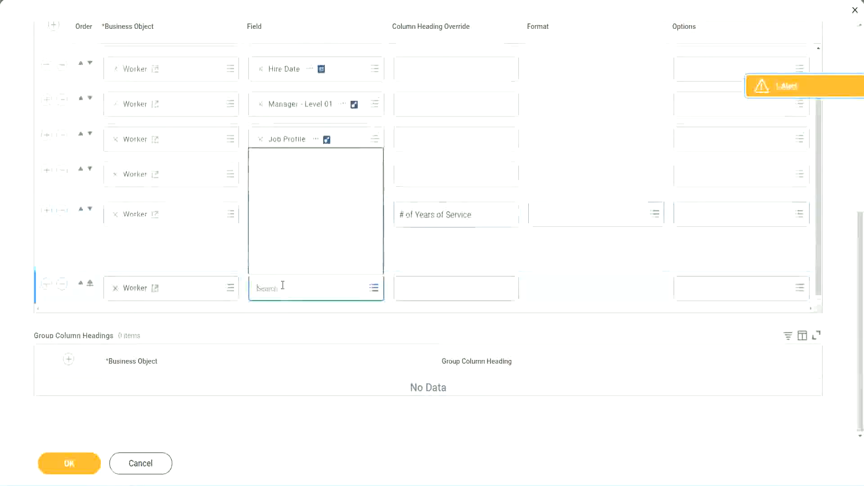
pyautogui.hotkey('ctrl', 'v')
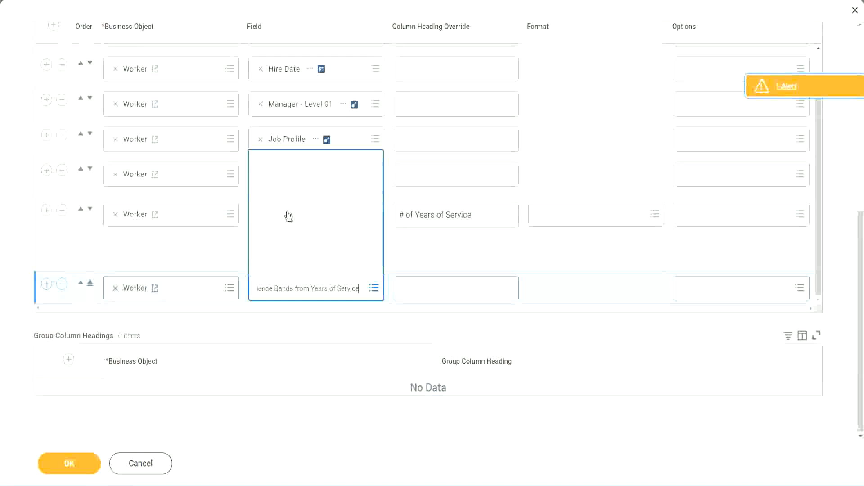
pyautogui.click(441, 259)
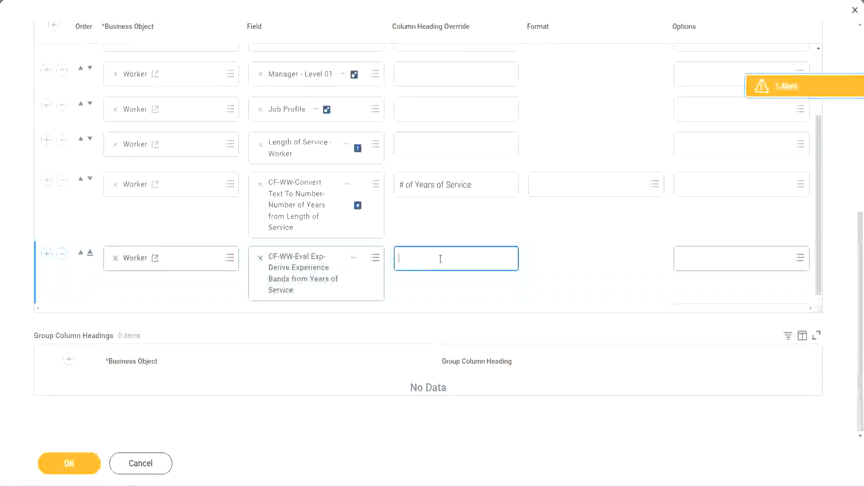
pyautogui.write('Experience B')
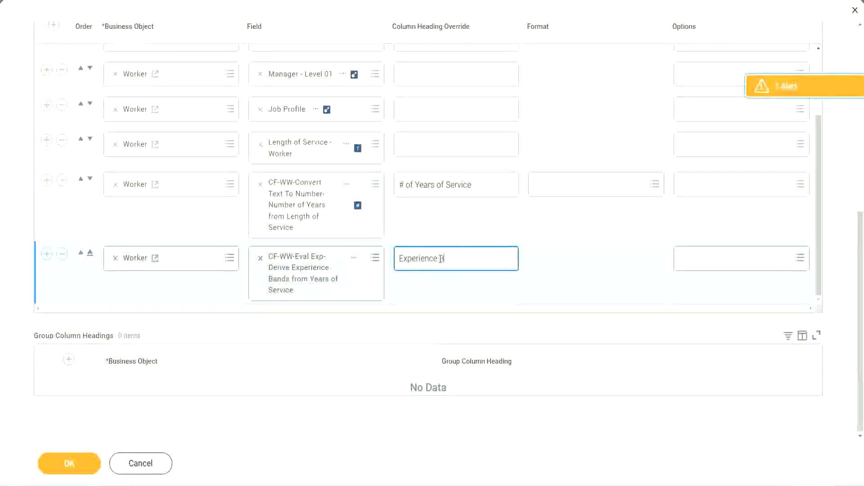
pyautogui.write('ands')
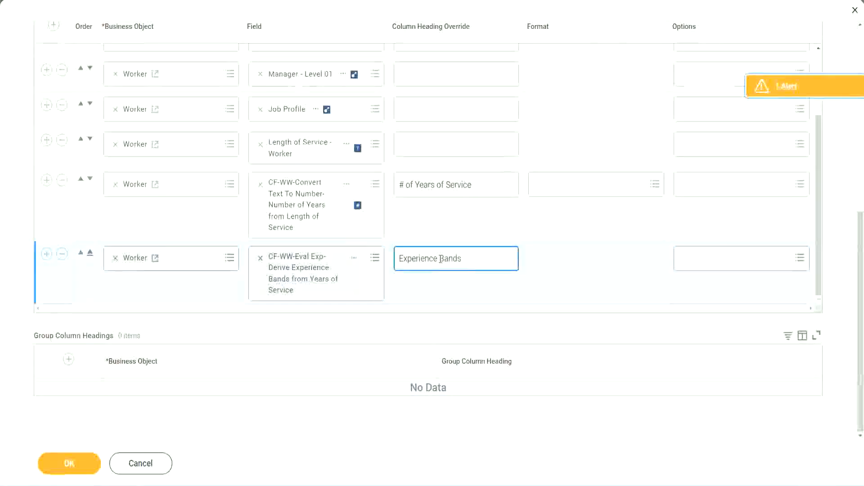
# Save the WW Employee Details report definition and run the report with all worker type prompts left blank.
pyautogui.click(84, 464)
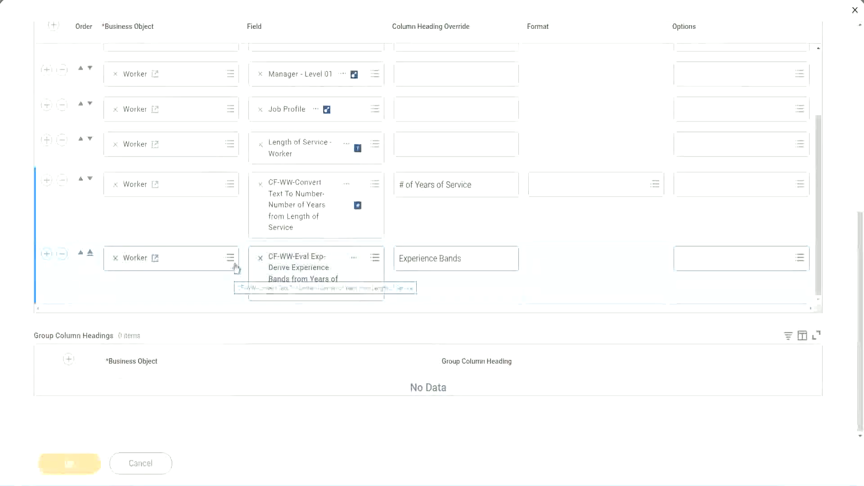
pyautogui.scroll(-5, 252, 324)
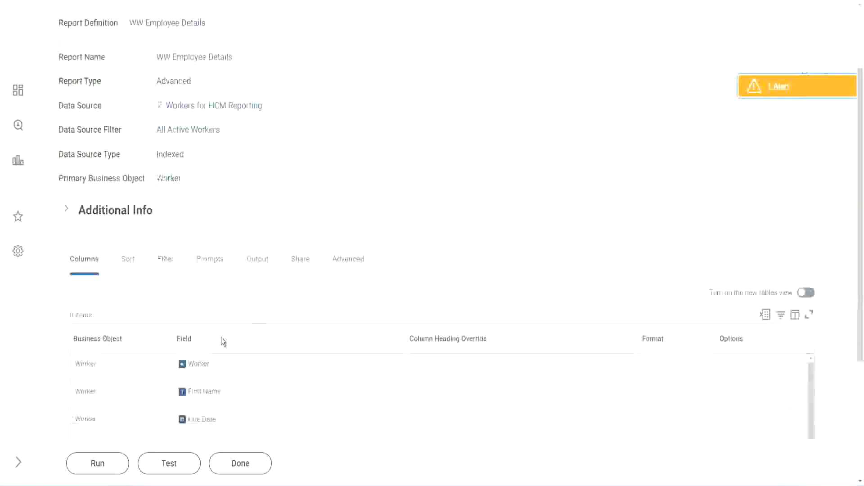
pyautogui.click(98, 463)
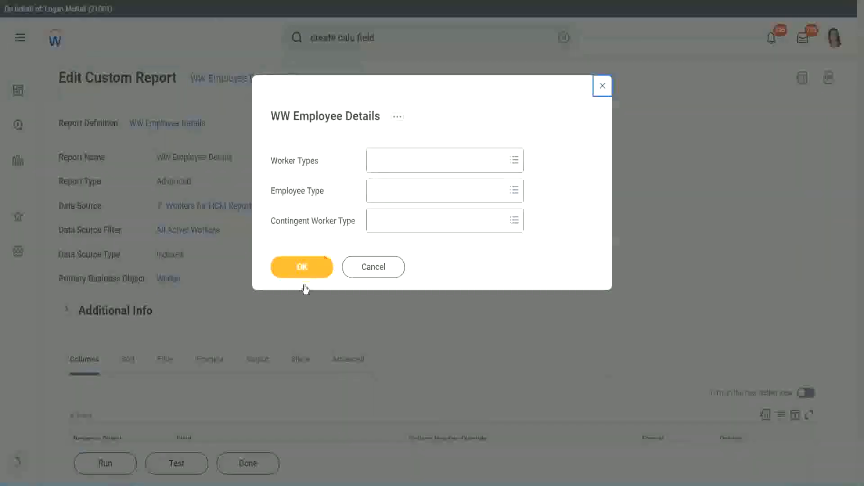
pyautogui.click(317, 259)
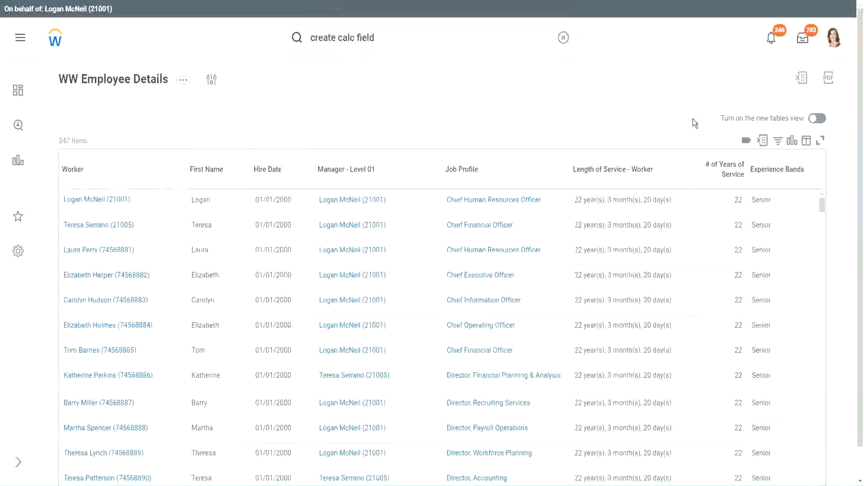
# Compare the first worker's years of service and experience band with the 16 - 30 years range in the Notepad++ notes.
pyautogui.scroll(-1, 696, 122)
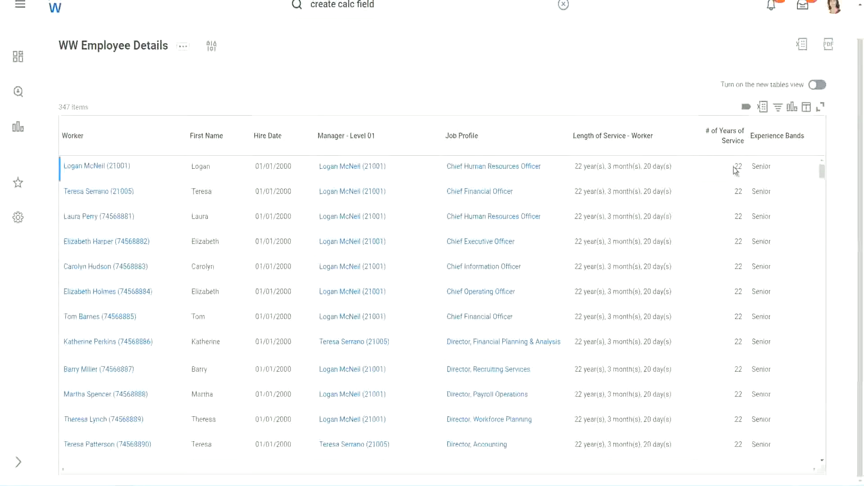
pyautogui.moveTo(735, 167); pyautogui.dragTo(743, 166)
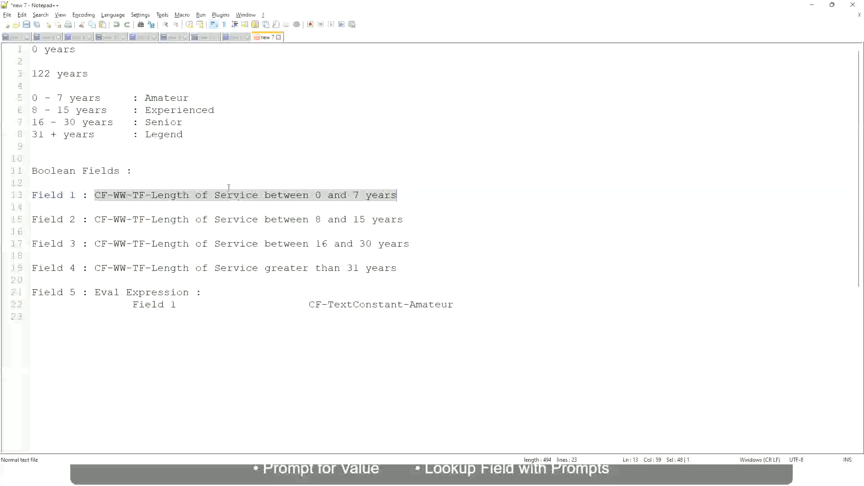
pyautogui.click(126, 158)
pyautogui.click(150, 120)
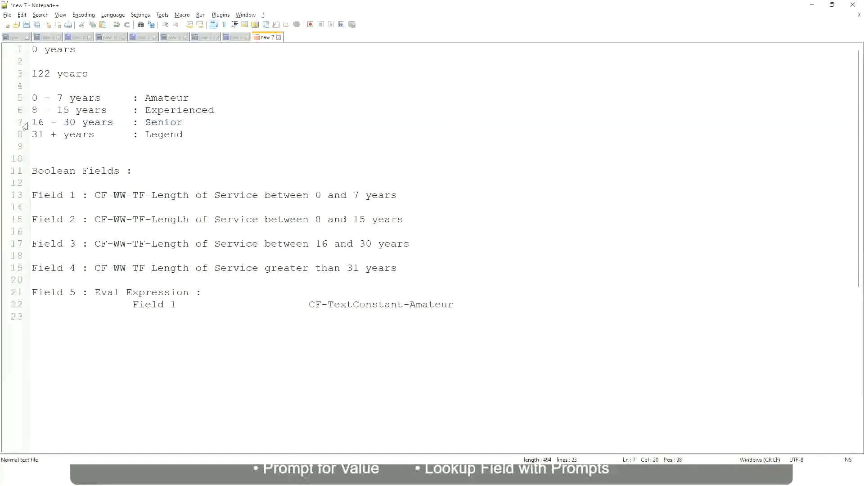
pyautogui.moveTo(32, 122); pyautogui.dragTo(82, 124)
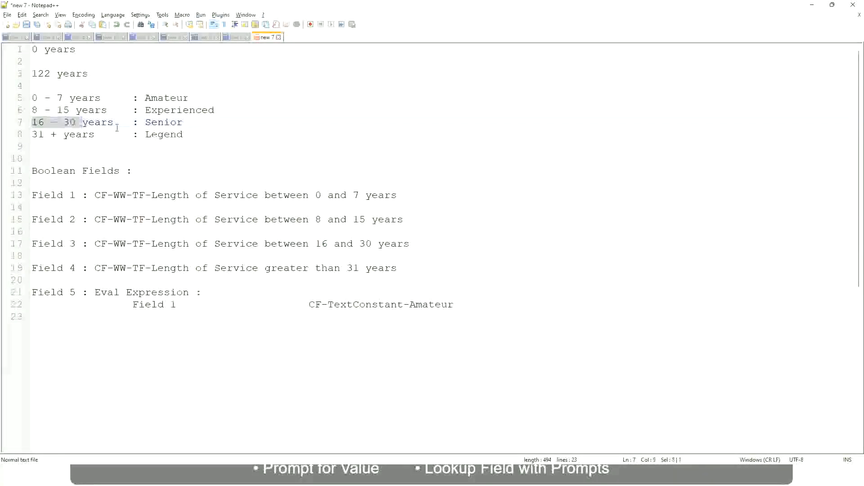
pyautogui.doubleClick(160, 122)
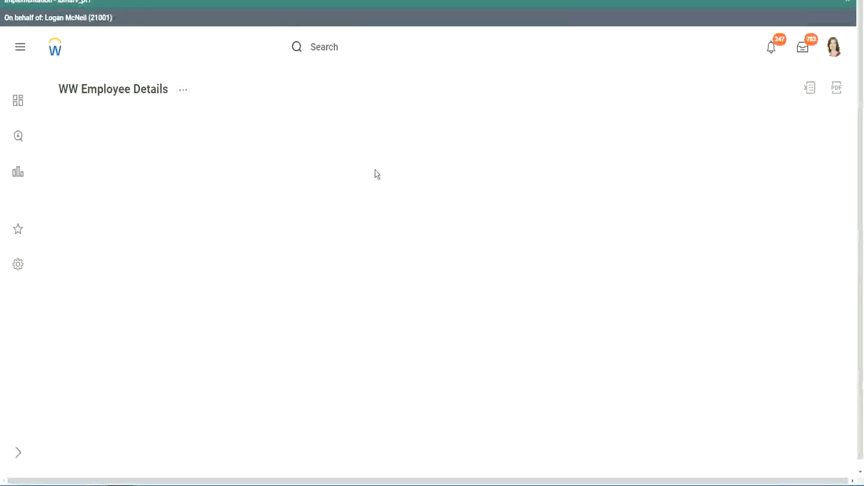
# Return to the WW Employee Details results in Workday and check the experience bands against the years of service down the rows.
pyautogui.scroll(-2, 744, 272)
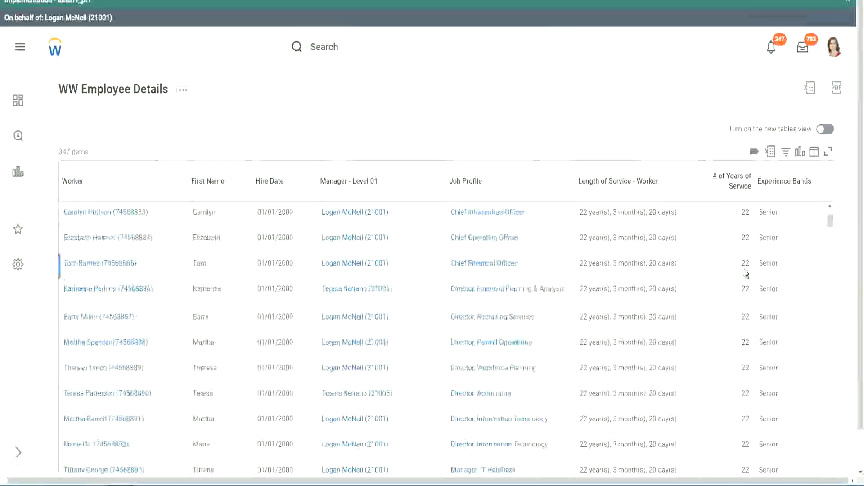
pyautogui.scroll(-5, 745, 273)
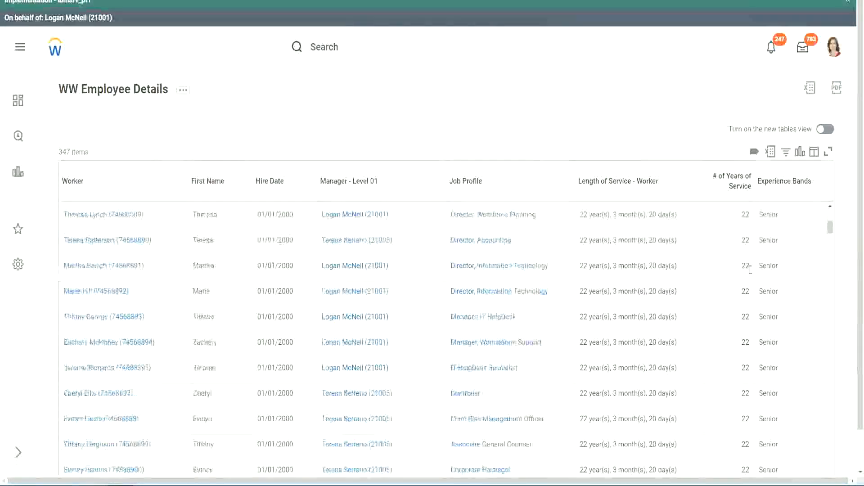
pyautogui.scroll(-5, 753, 298)
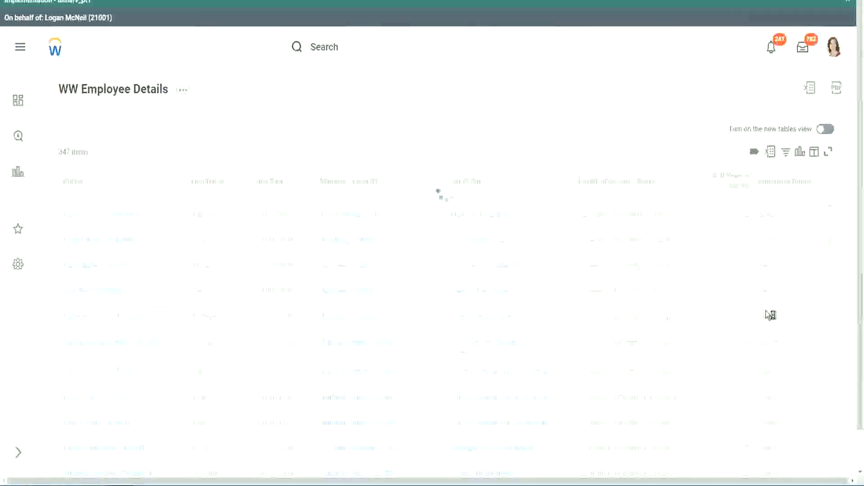
pyautogui.scroll(-1, 766, 310)
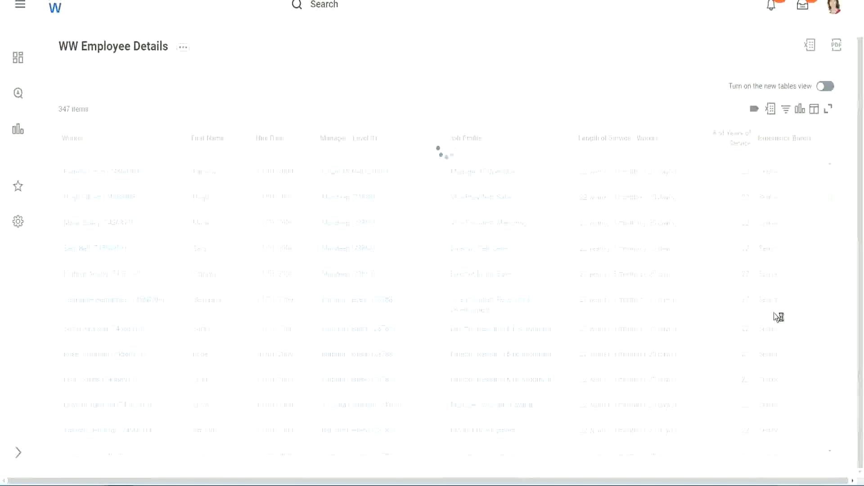
pyautogui.scroll(-3, 801, 255)
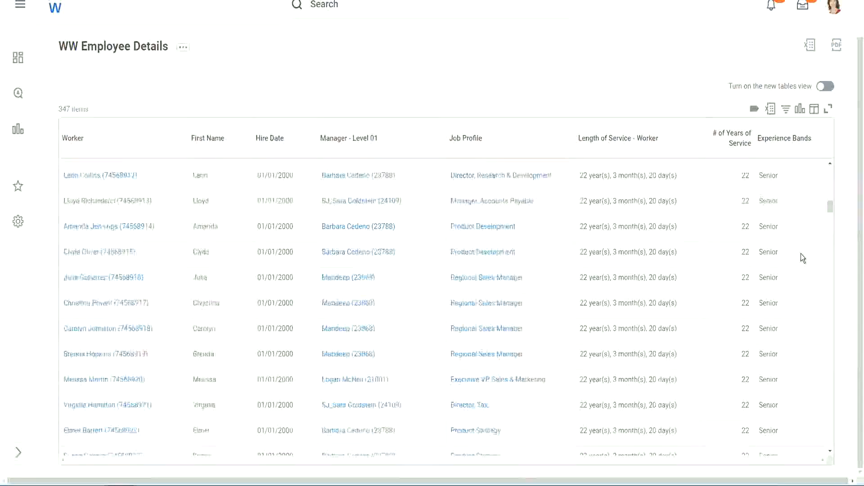
pyautogui.scroll(-2, 802, 256)
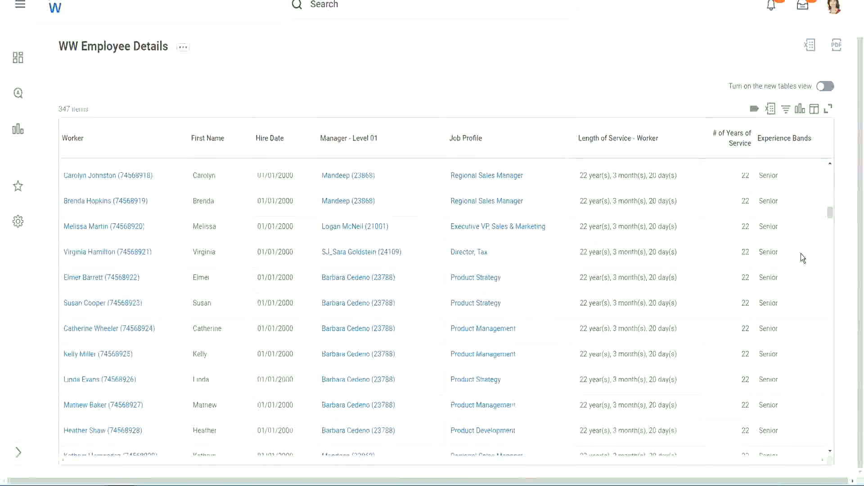
pyautogui.scroll(-4, 801, 253)
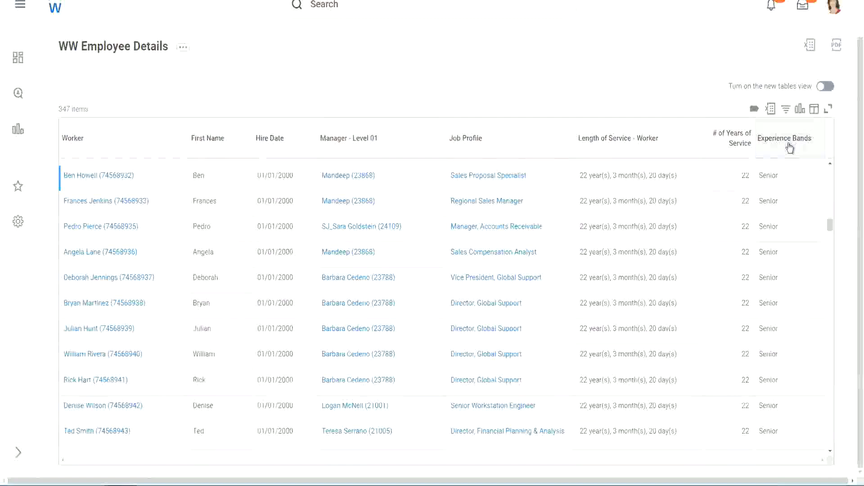
# Filter the Experience Bands column to rows that contain Amateur.
pyautogui.click(791, 148)
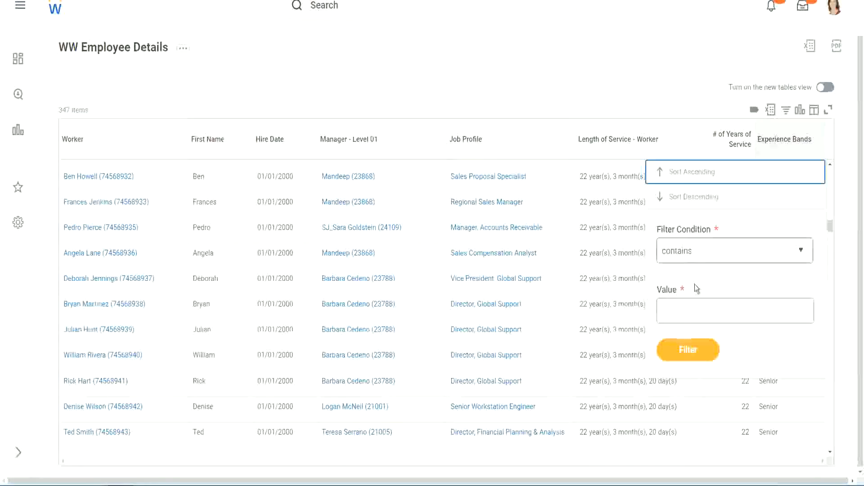
pyautogui.click(685, 303)
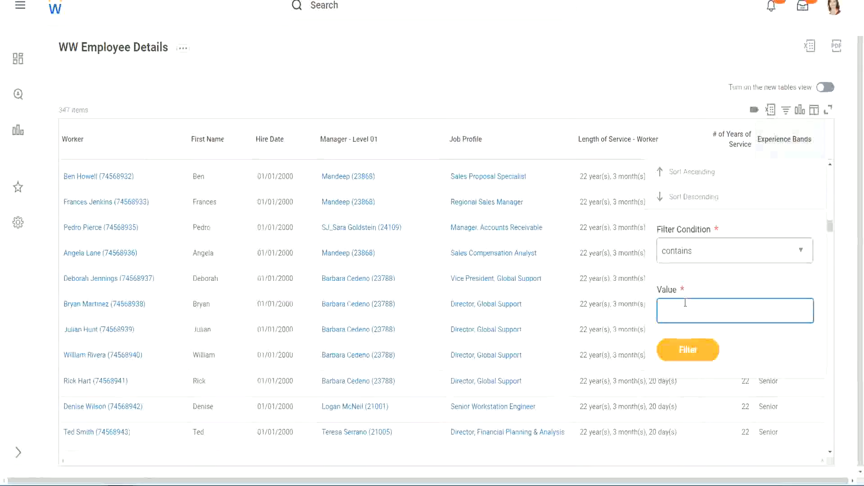
pyautogui.write('Amate')
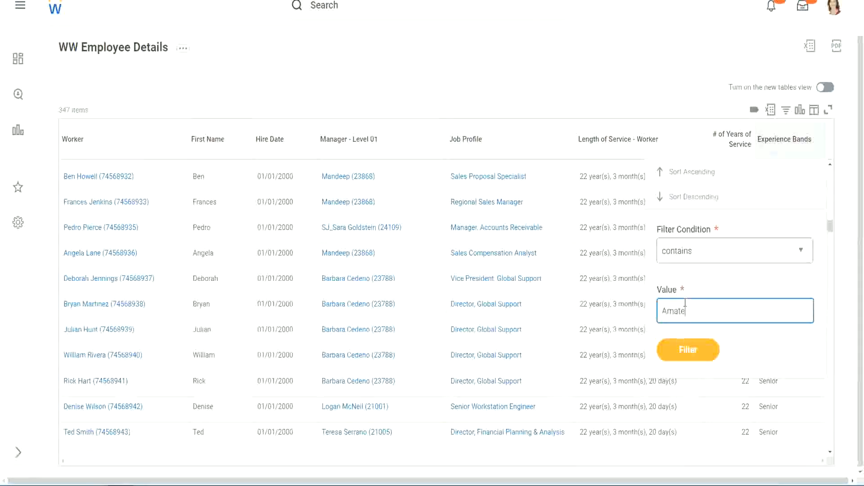
pyautogui.write('ur')
pyautogui.click(682, 353)
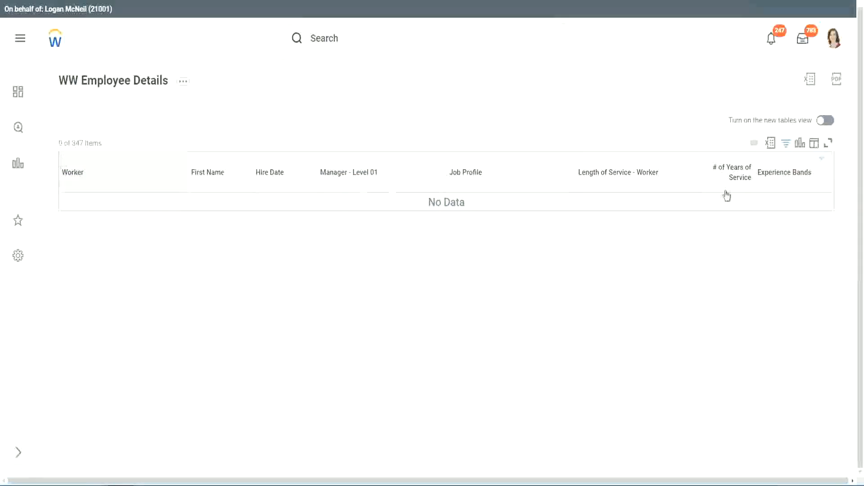
# Change the Experience Bands column filter to show the Legend rows instead of Amateur.
pyautogui.click(781, 173)
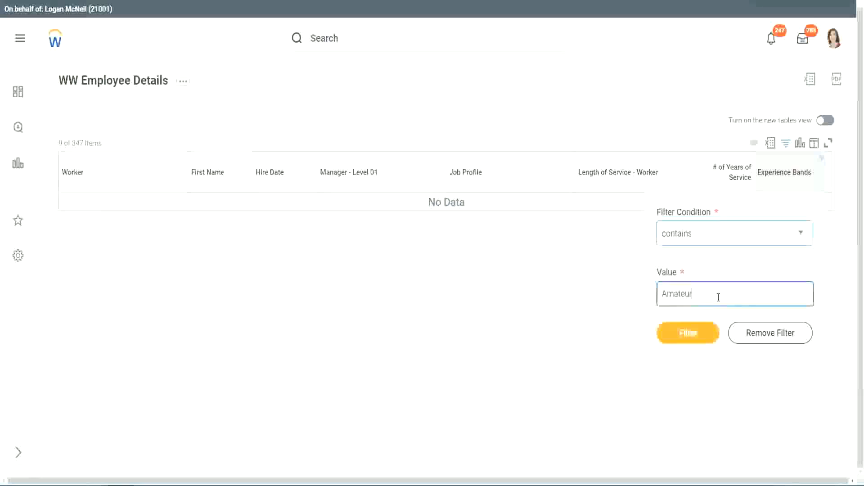
pyautogui.hotkey('ctrl', 'a')
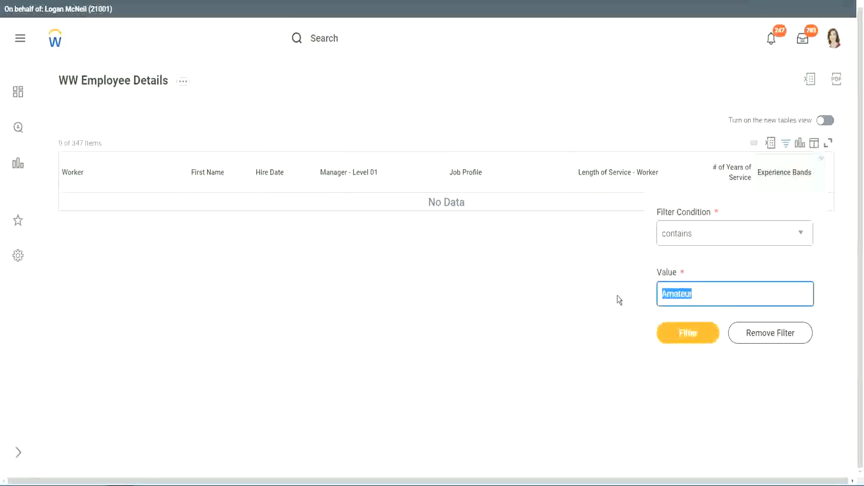
pyautogui.press('Return')
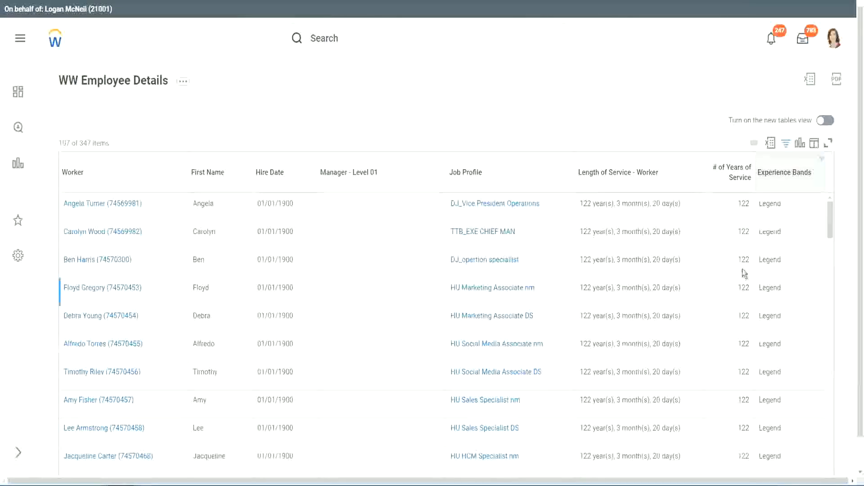
# Examine the hire dates and years of service of the Legend rows down to the end of the filtered list.
pyautogui.scroll(-20, 742, 269)
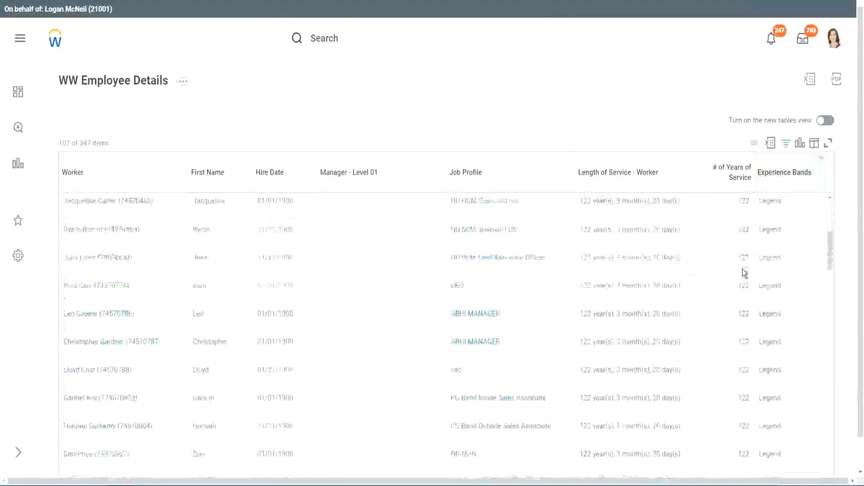
pyautogui.scroll(-5, 744, 273)
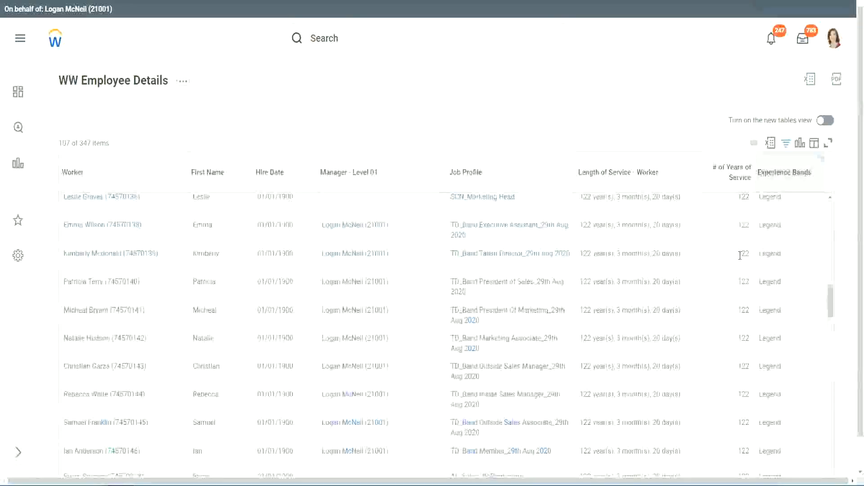
pyautogui.scroll(-10, 741, 256)
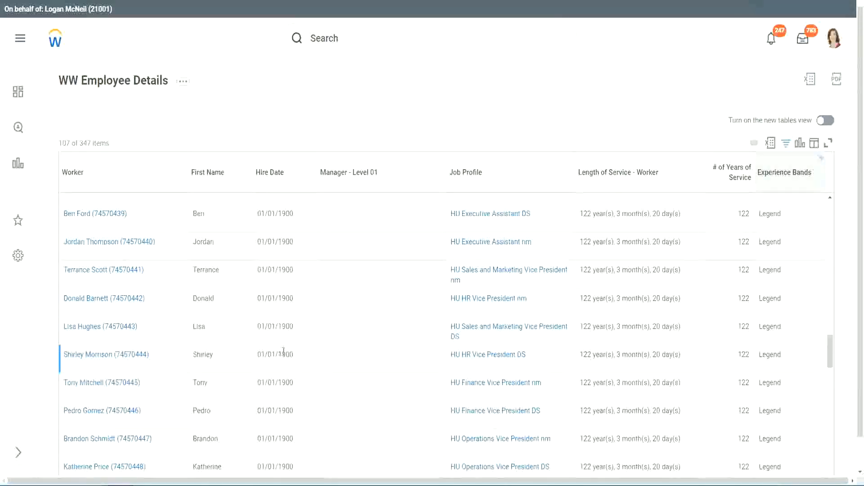
pyautogui.doubleClick(286, 355)
pyautogui.scroll(-5, 735, 338)
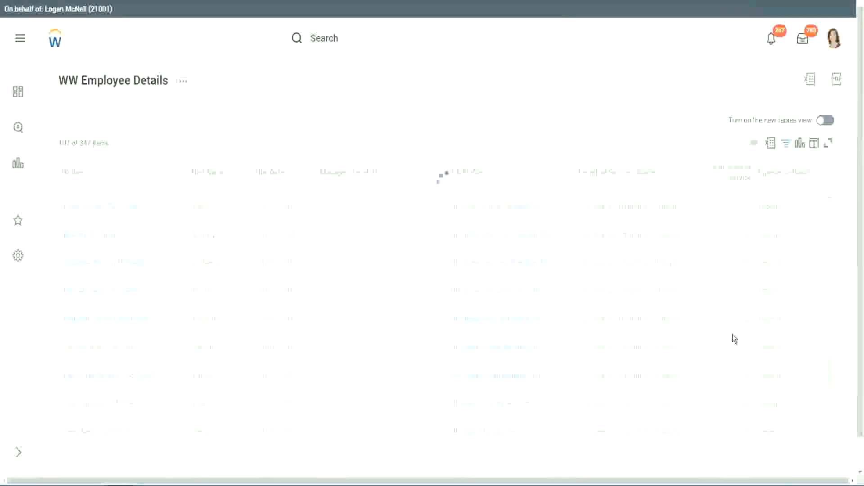
pyautogui.scroll(-5, 733, 339)
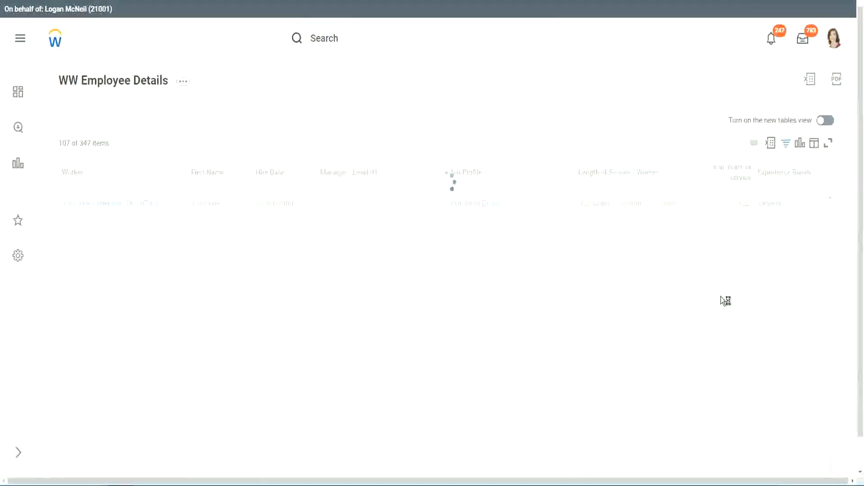
pyautogui.scroll(-5, 721, 297)
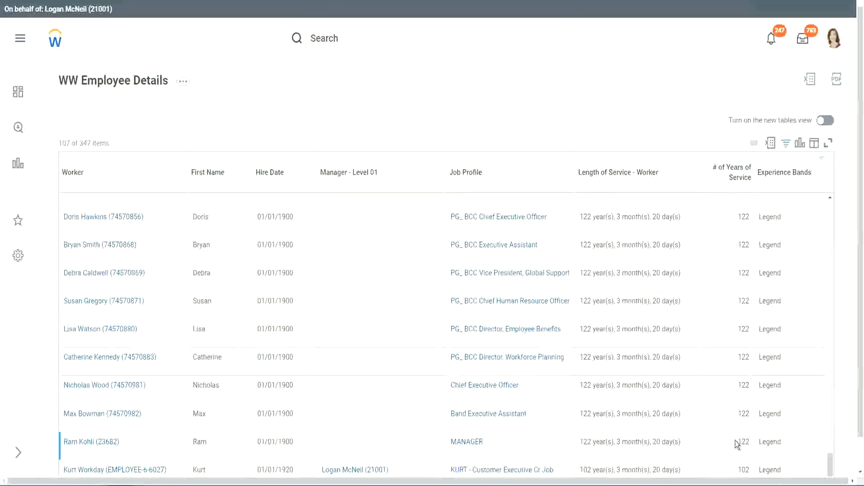
pyautogui.doubleClick(744, 470)
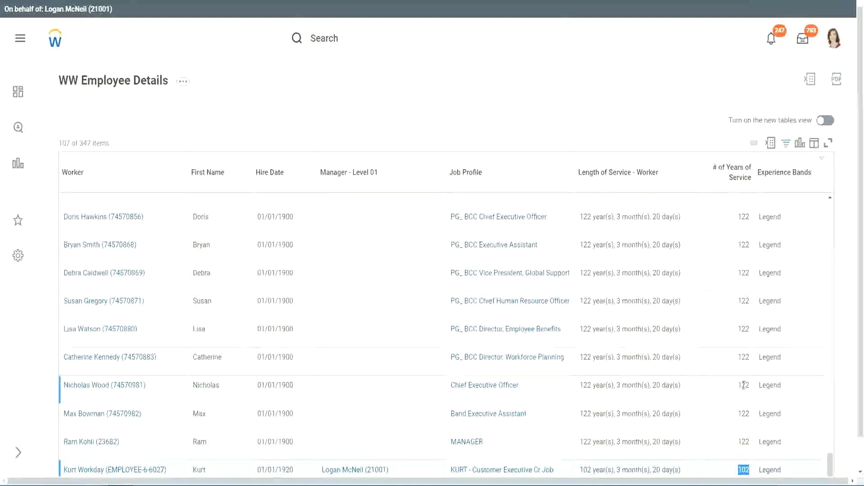
# Check the years of service of the last Legend rows in the filtered list.
pyautogui.moveTo(743, 385); pyautogui.dragTo(750, 386)
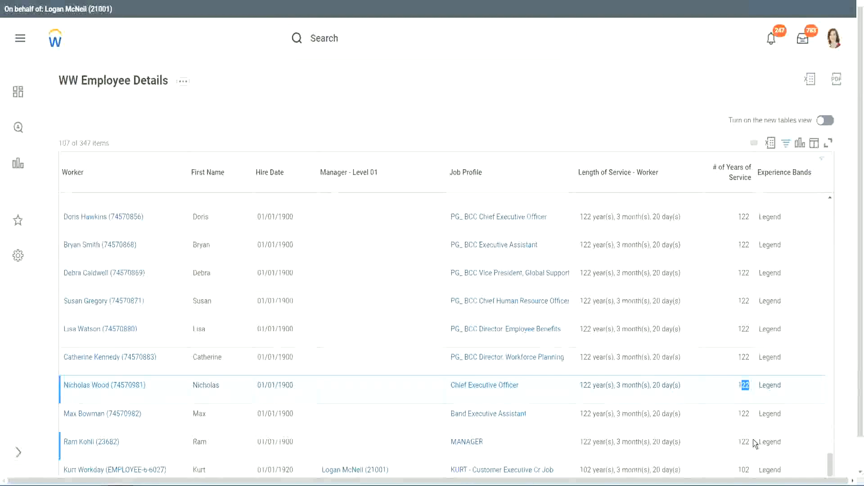
pyautogui.click(725, 358)
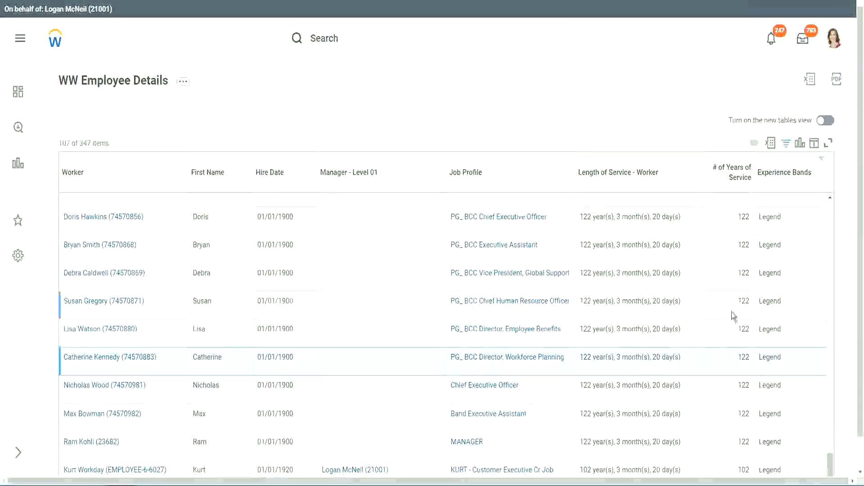
pyautogui.click(726, 243)
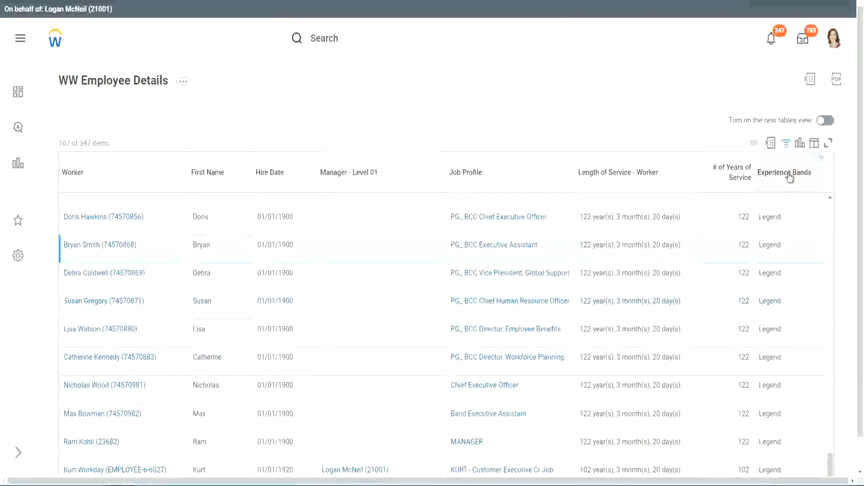
# Change the Experience Bands column filter to rows that contain Experienced.
pyautogui.click(792, 195)
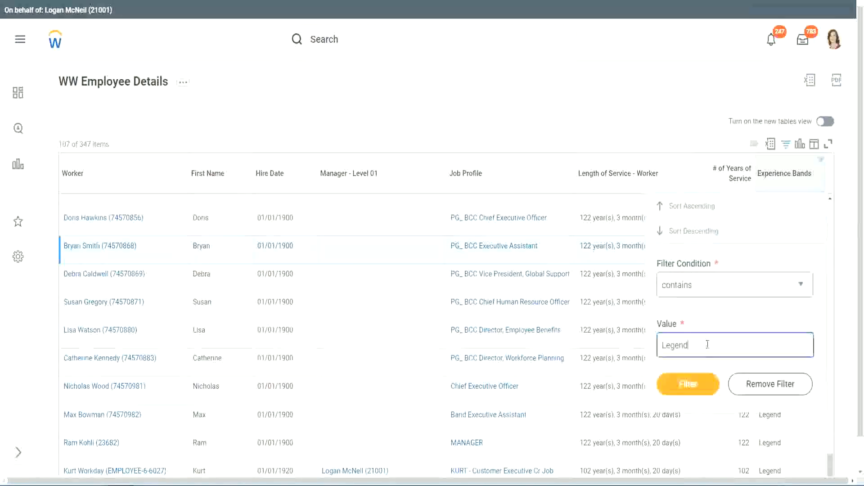
pyautogui.doubleClick(678, 344)
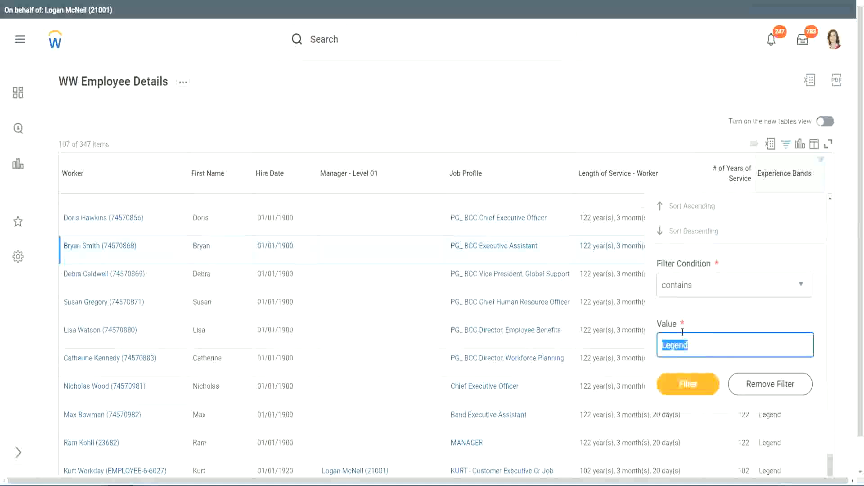
pyautogui.write('Ex')
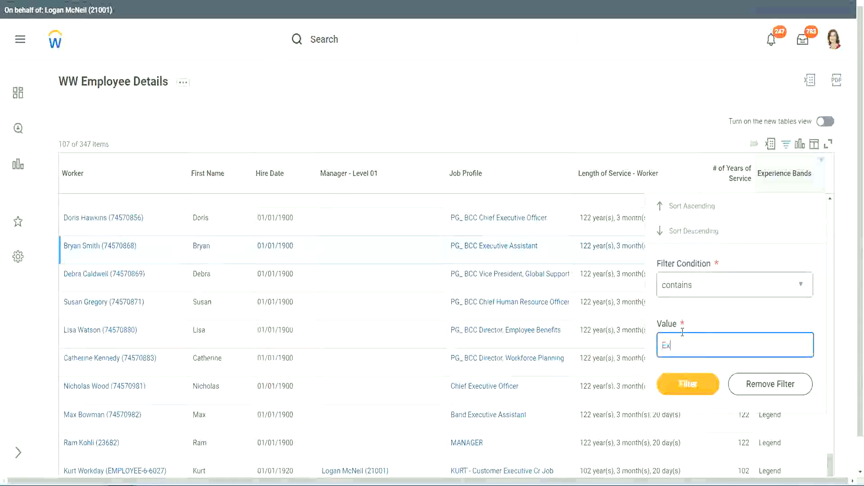
pyautogui.write('per')
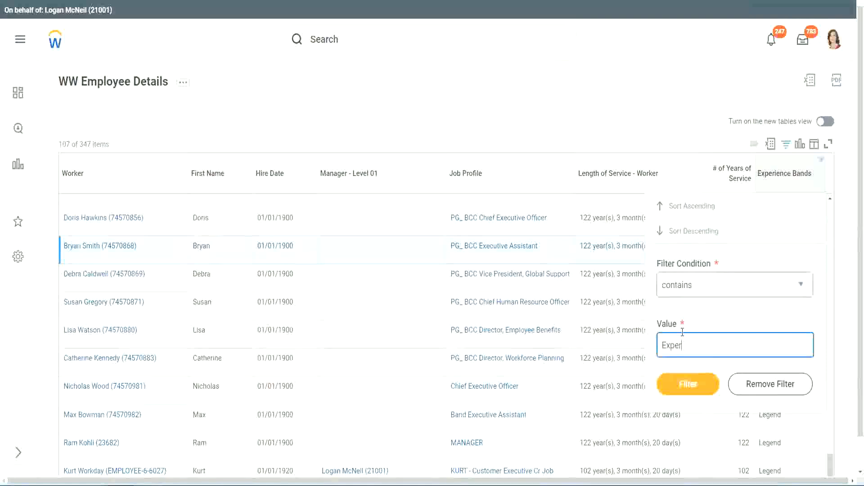
pyautogui.write('ienced')
pyautogui.click(688, 387)
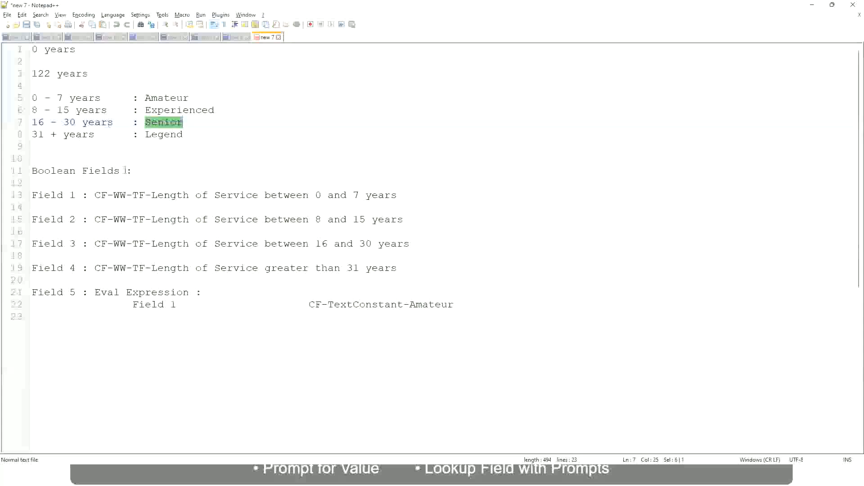
# Check the Experienced band's year range in the Notepad++ notes, and compare it with the years of service down the filtered Workday rows.
pyautogui.moveTo(39, 112); pyautogui.dragTo(68, 111)
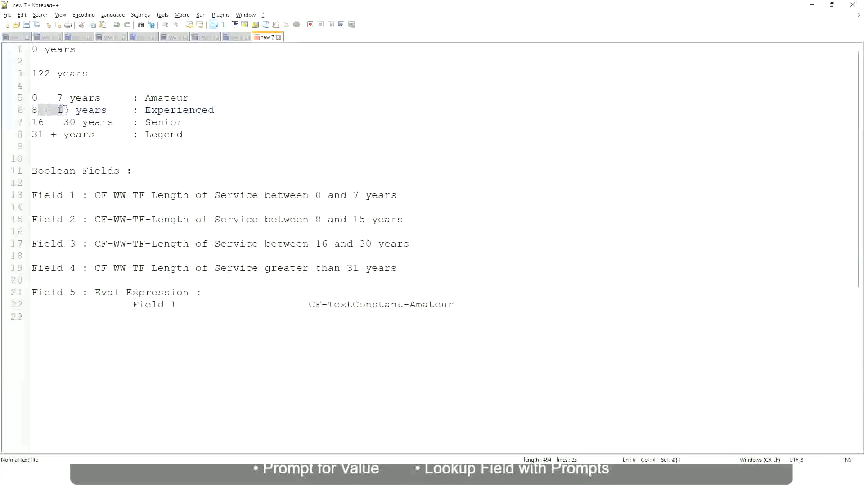
pyautogui.click(70, 111)
pyautogui.click(99, 111)
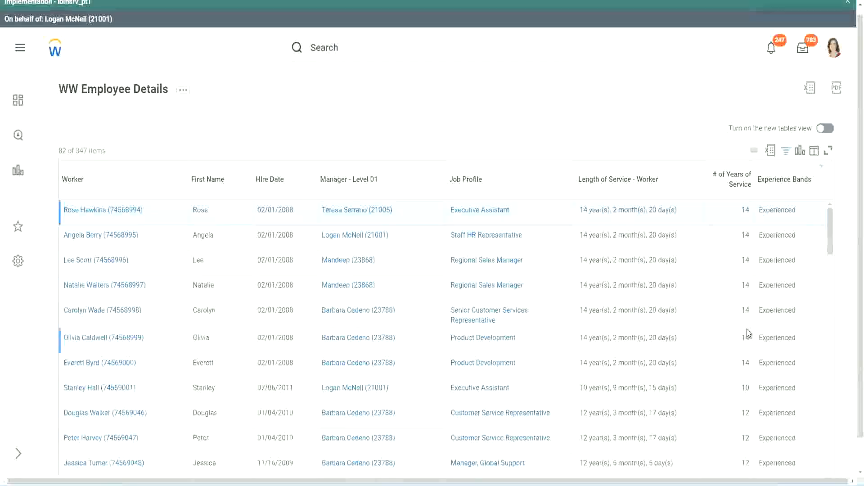
pyautogui.scroll(-5, 747, 328)
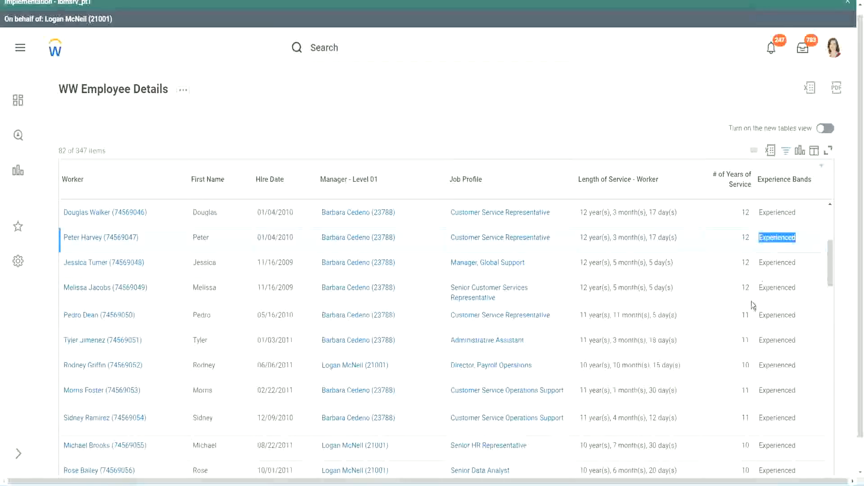
pyautogui.scroll(-3, 752, 306)
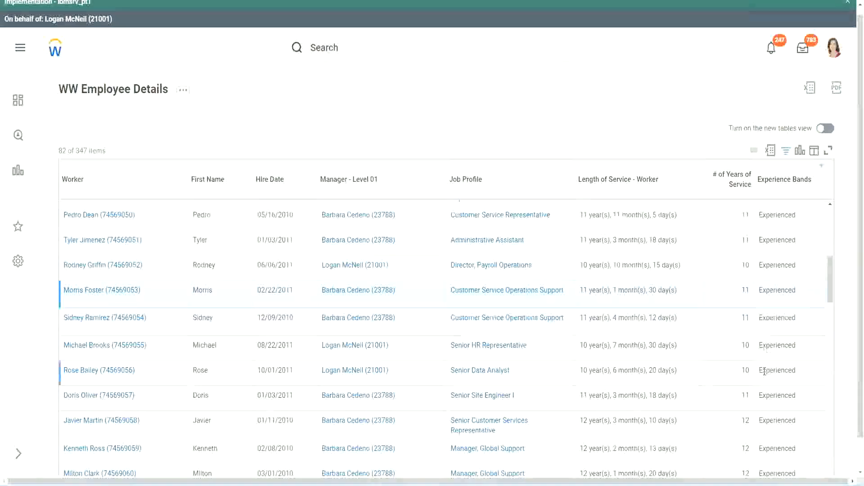
pyautogui.scroll(-10, 764, 371)
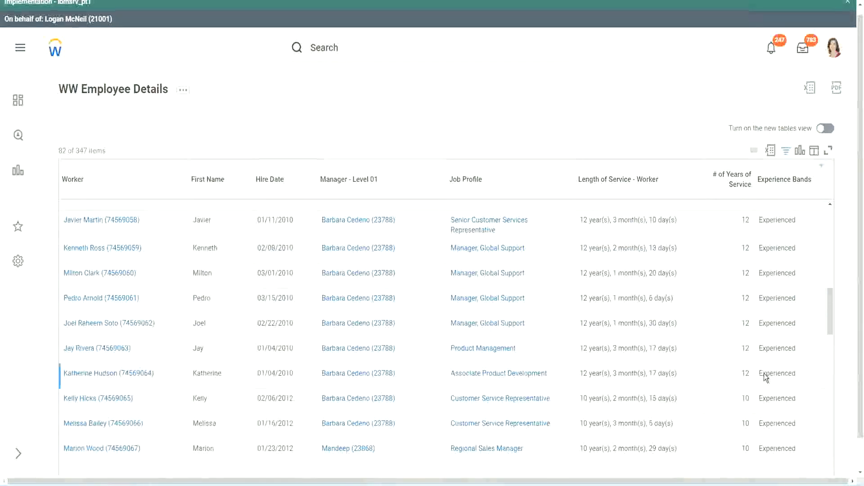